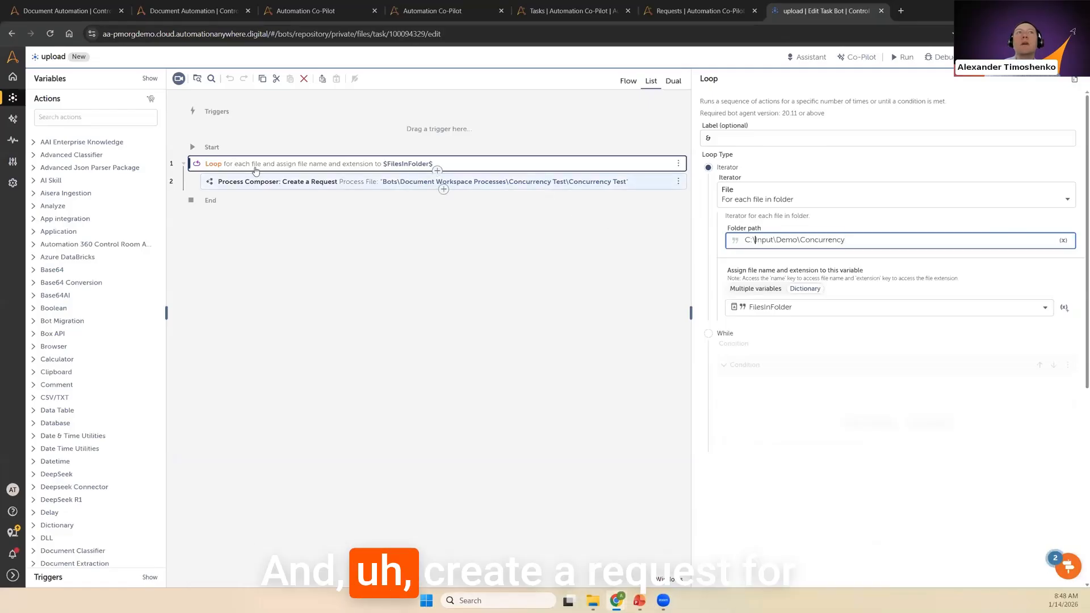
Step: Review the Process Composer: Create a Request action's settings and run the upload bot
click(318, 182)
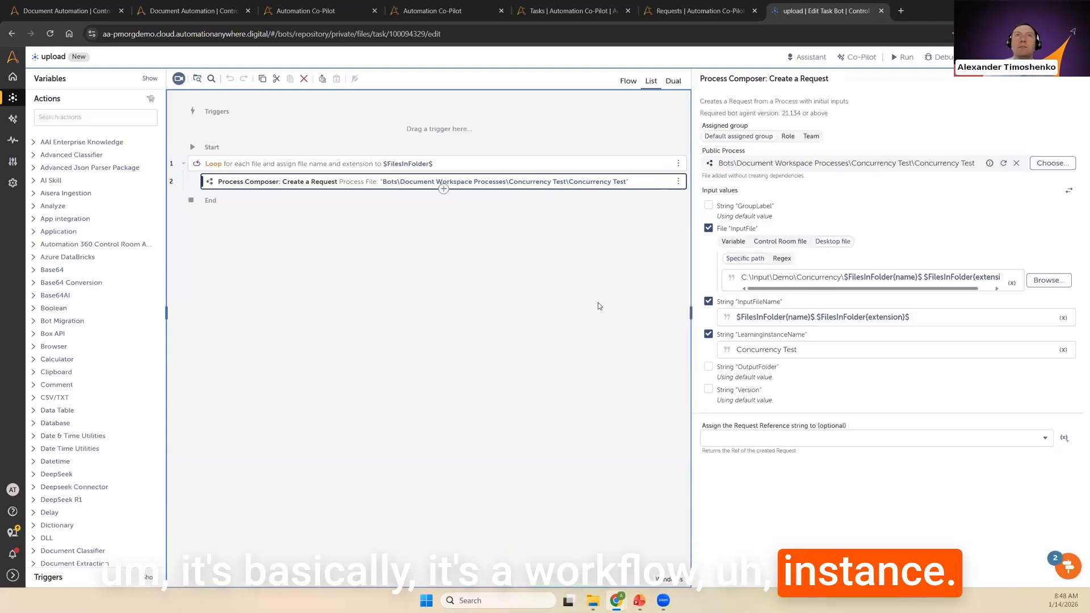
click(900, 57)
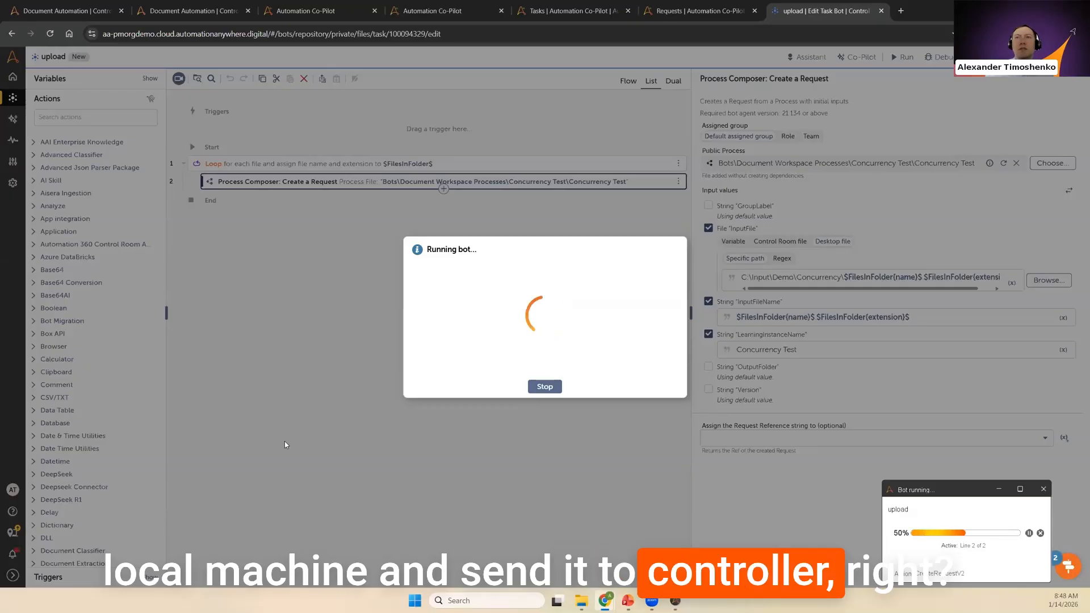
Step: Replace the Requests page with the Control Room home page by removing the Co-Pilot requests path from its URL
click(433, 10)
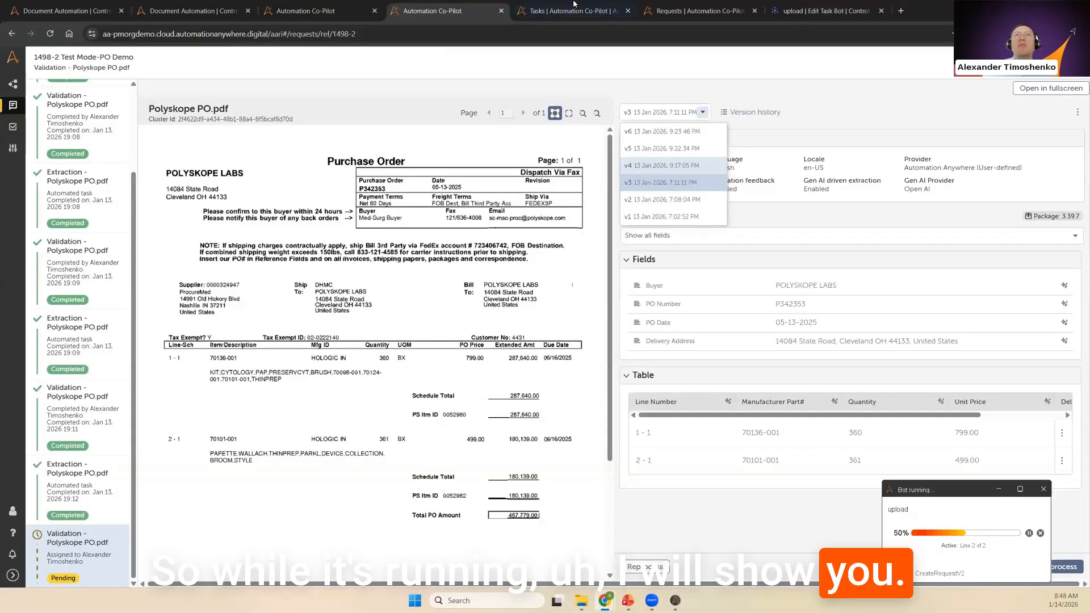
click(572, 5)
click(692, 5)
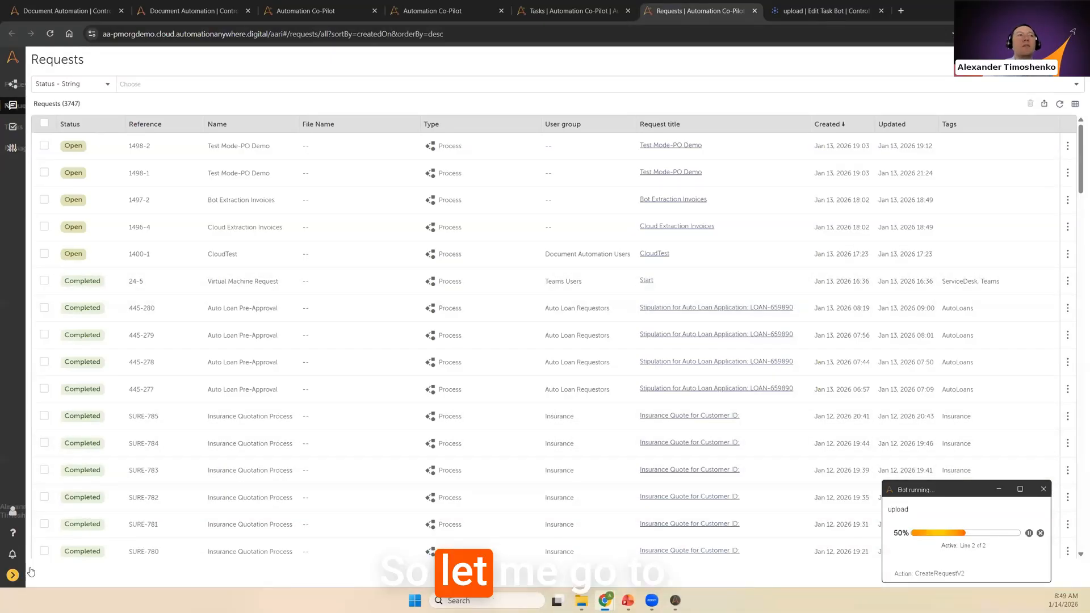
click(13, 576)
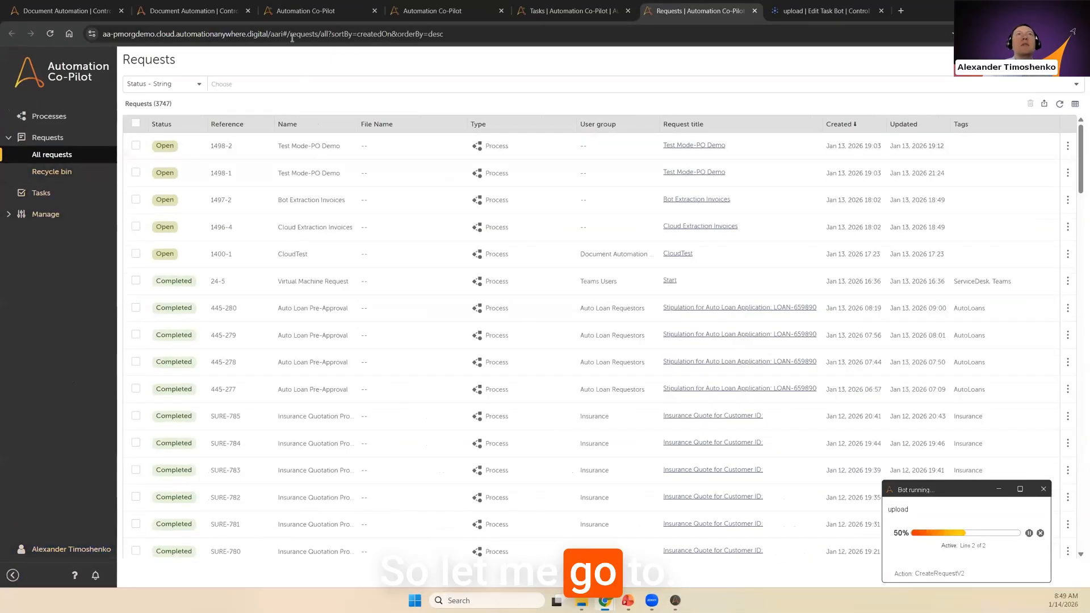
drag(273, 34, 543, 49)
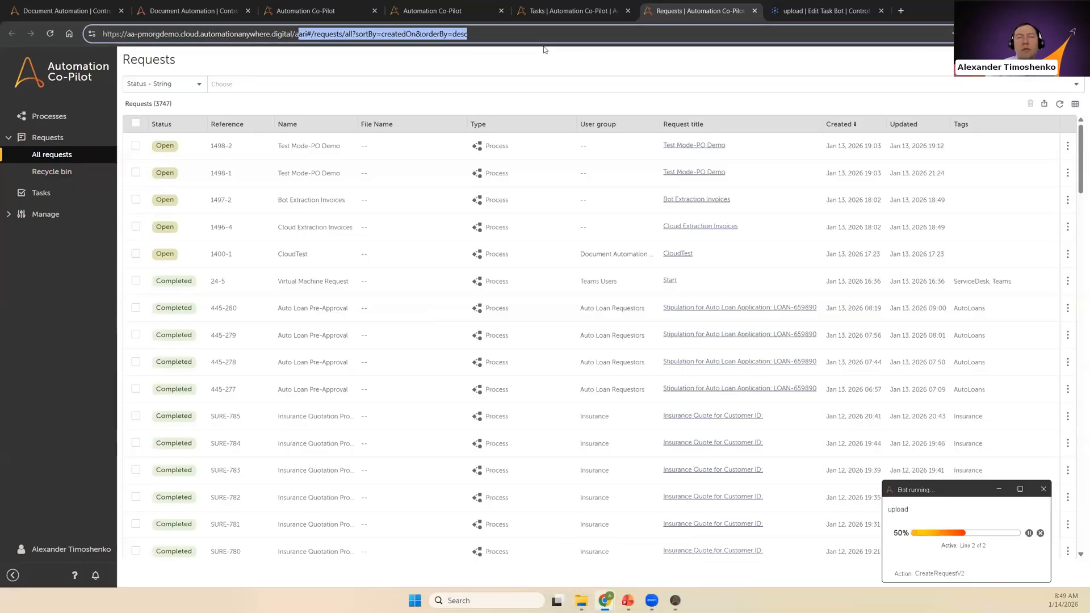
key(BackSpace)
key(Return)
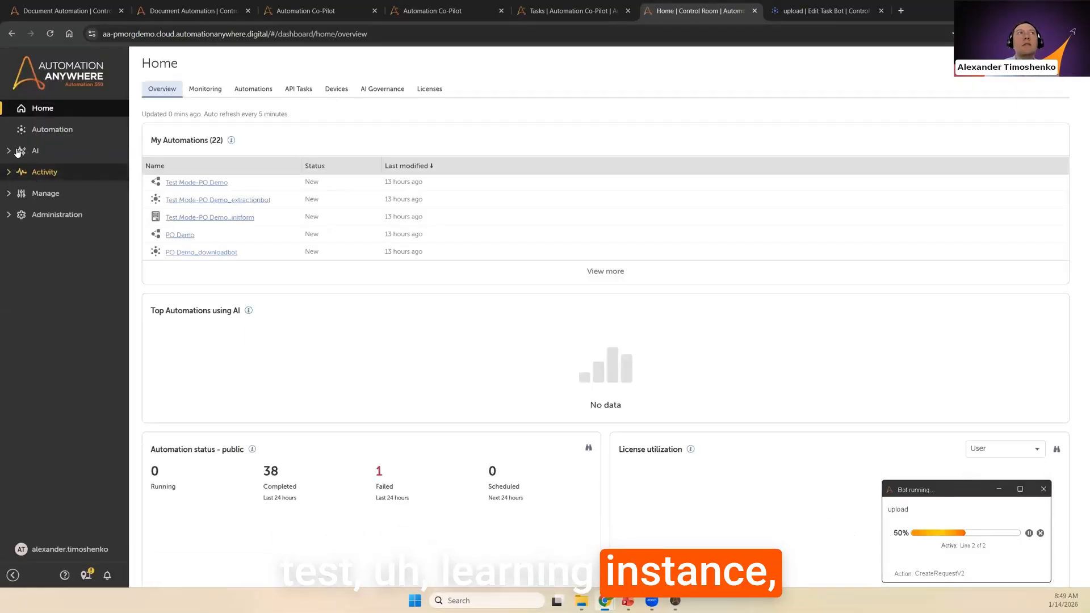
Step: Open the Document Automation learning instances and filter them by the name "concur"
click(40, 150)
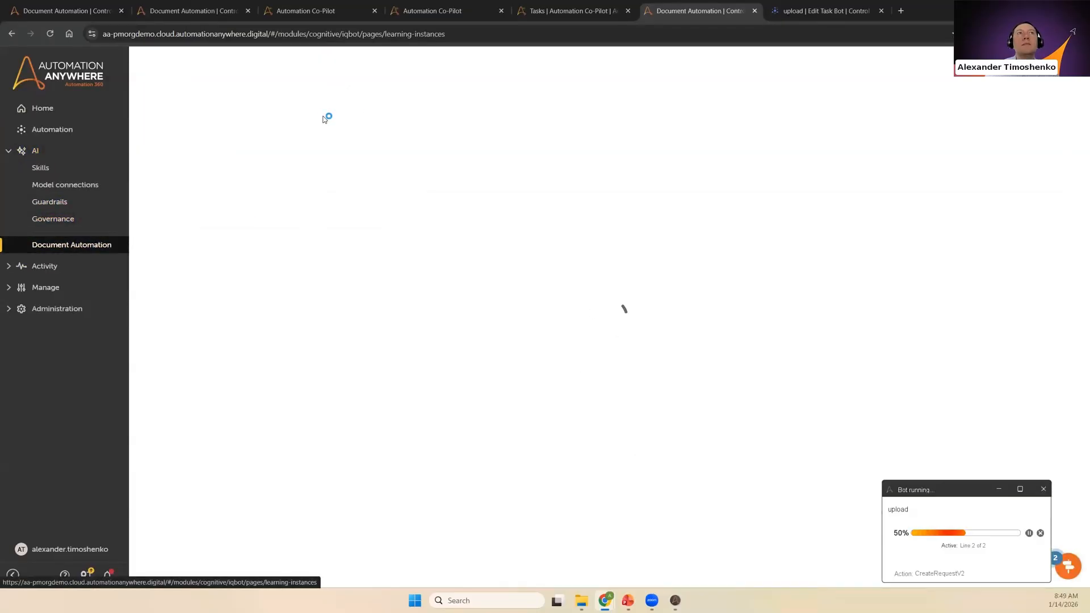
click(298, 94)
text(c)
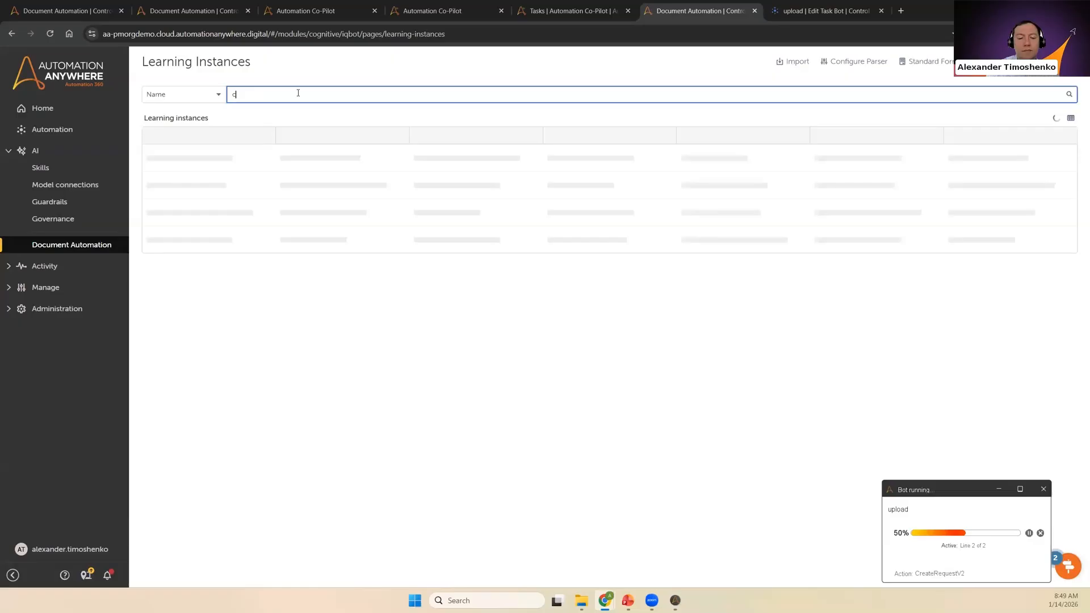
text(ond)
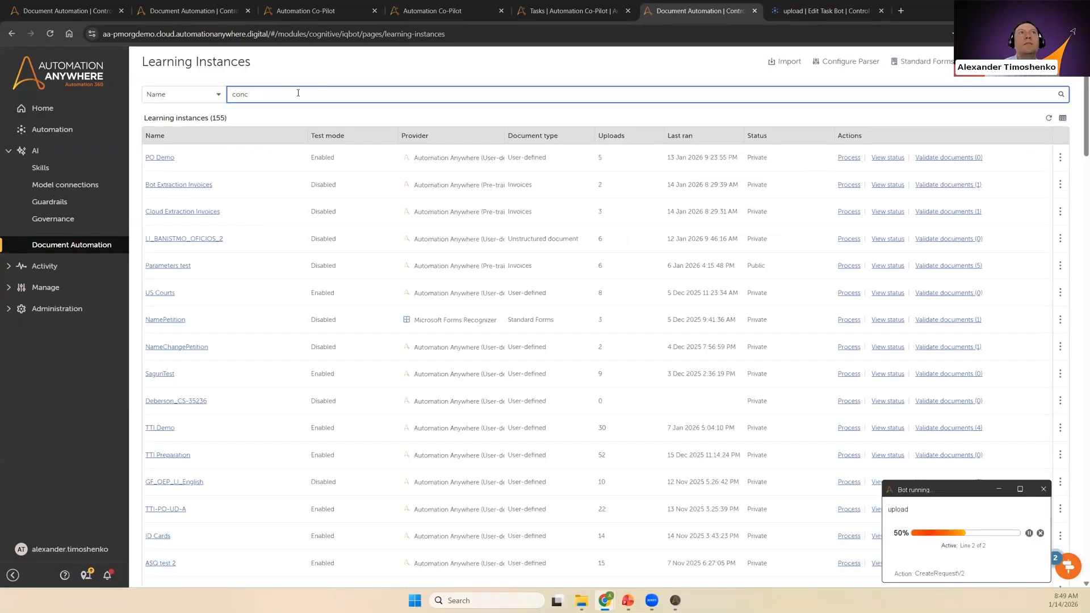
text(ur)
key(Return)
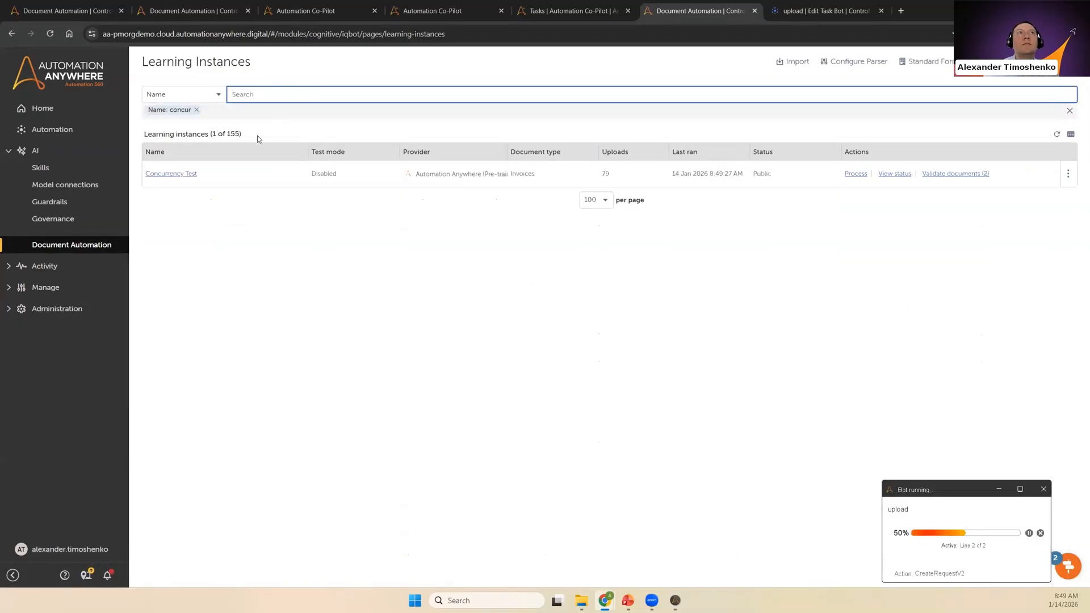
Step: View the Concurrency Test learning instance's status and refresh its request list to follow the incoming uploads
click(898, 175)
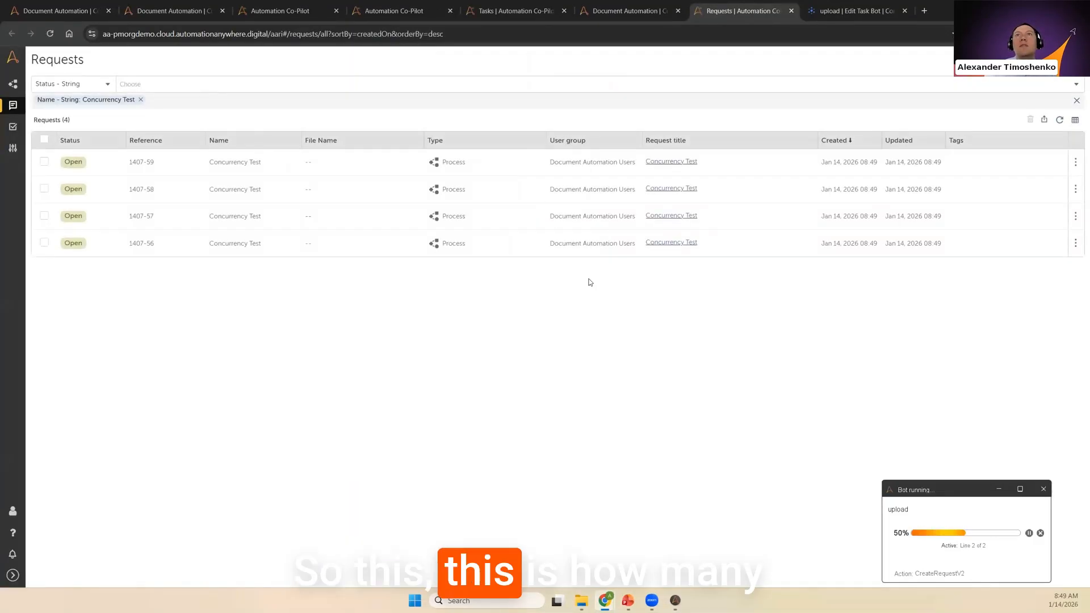
click(1060, 121)
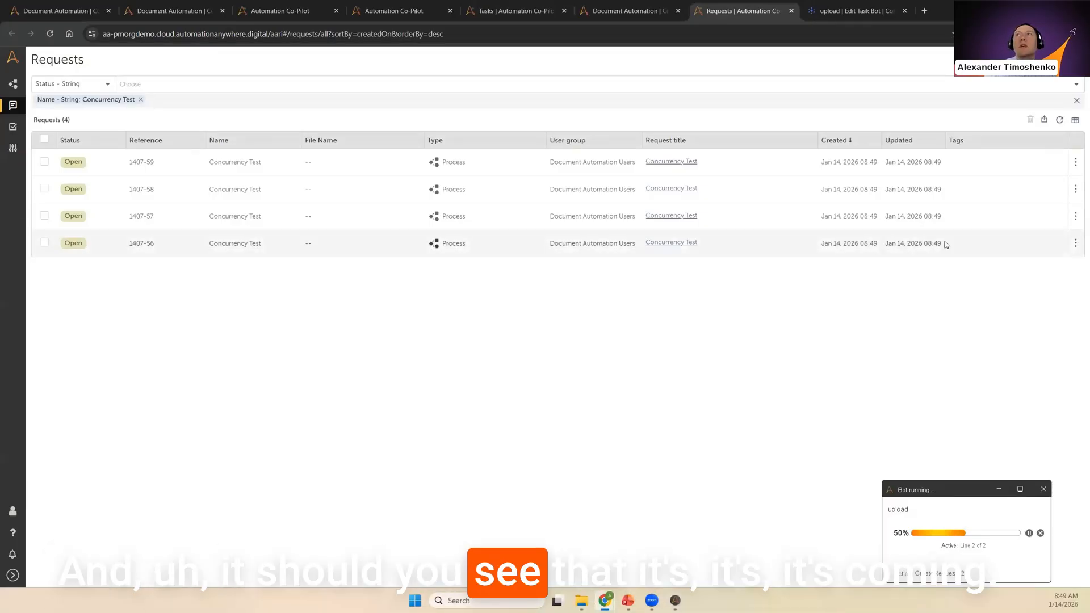
click(1058, 122)
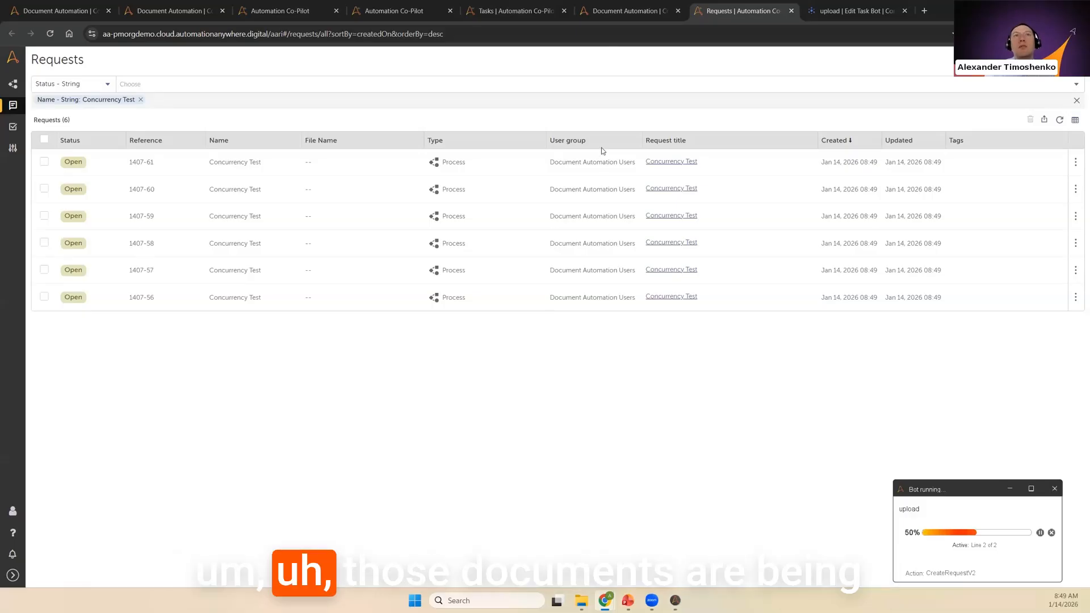
Step: Open the Concurrency Test process from its learning instance and examine the DocumentExtraction task's settings
click(625, 11)
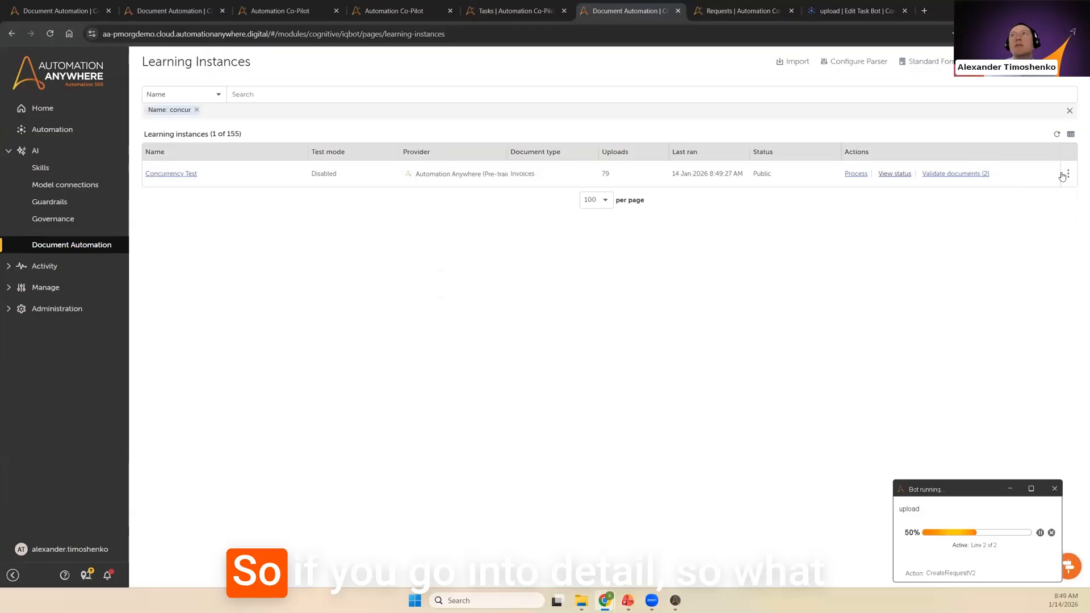
click(983, 173)
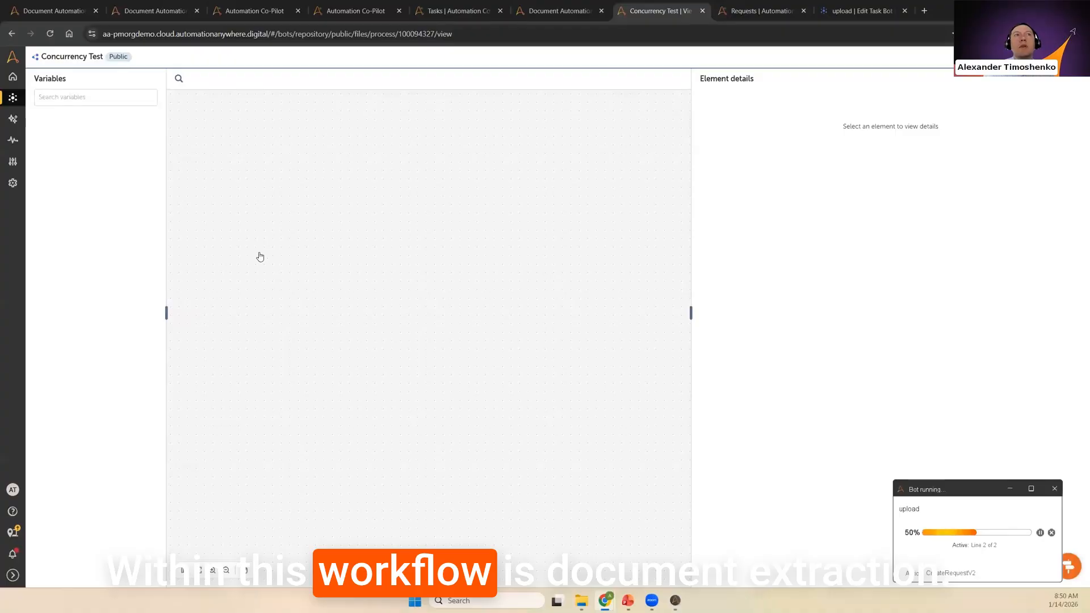
click(256, 252)
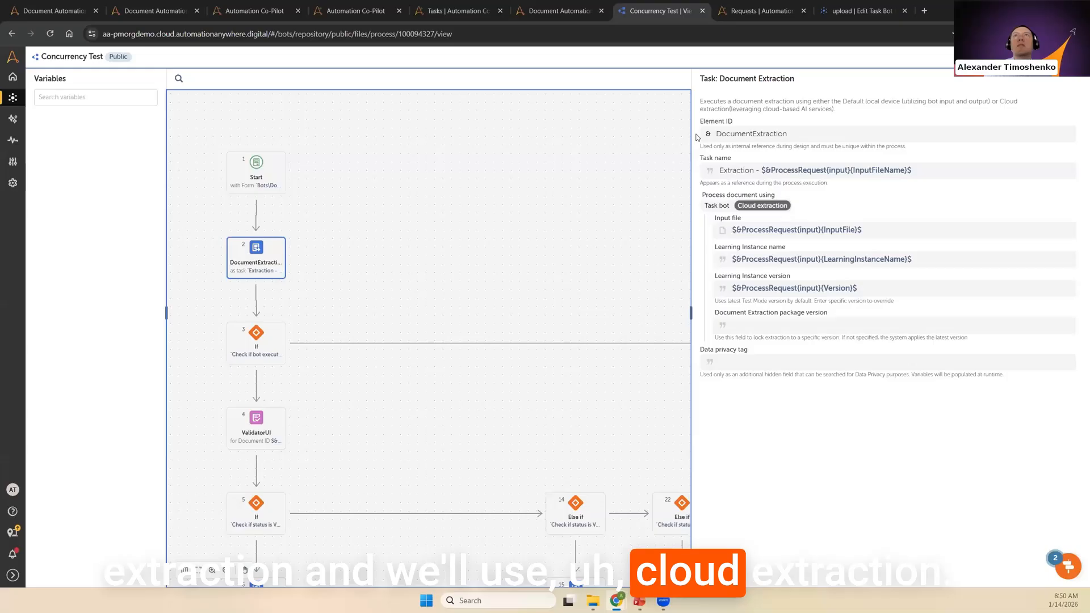
Step: Check the Concurrency Test request list and open the learning instance's documents awaiting validation
click(757, 14)
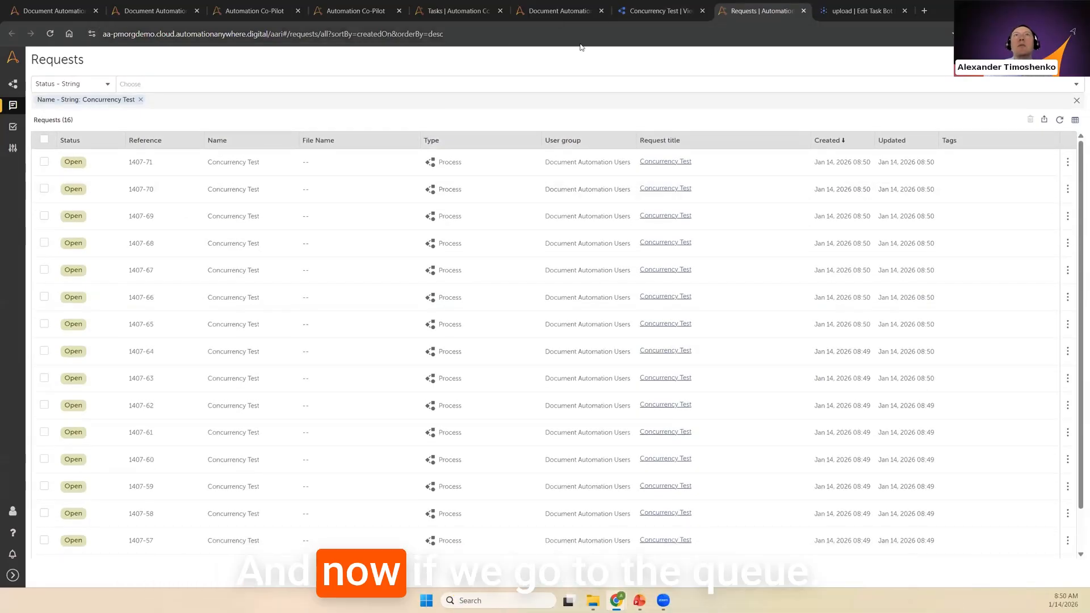
click(559, 11)
click(980, 174)
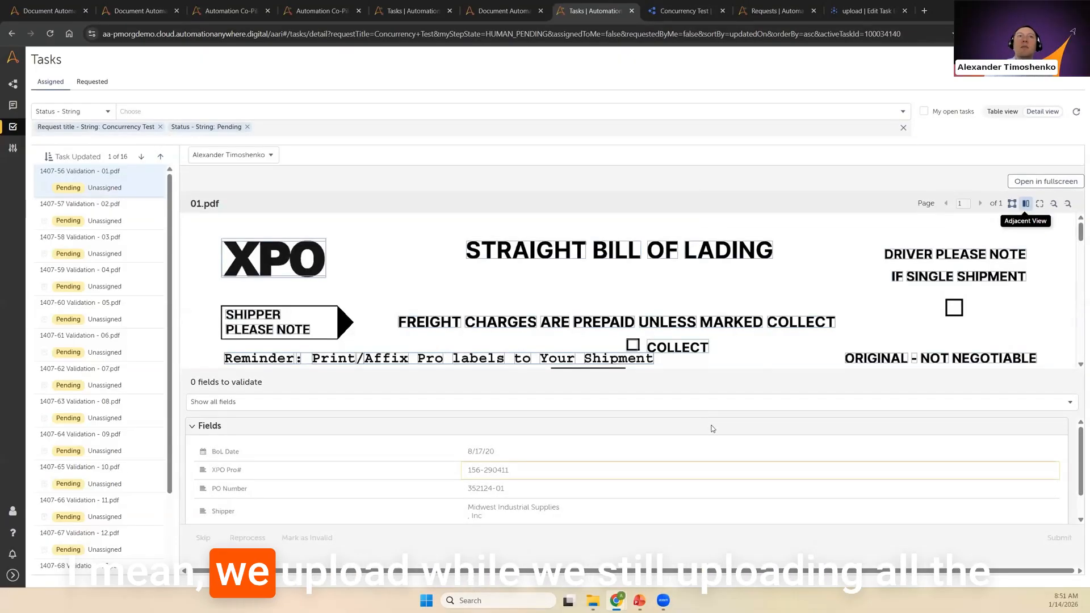
Step: Show 01.pdf adjacent to its extracted fields and hide the outlines around the recognized text
click(1026, 204)
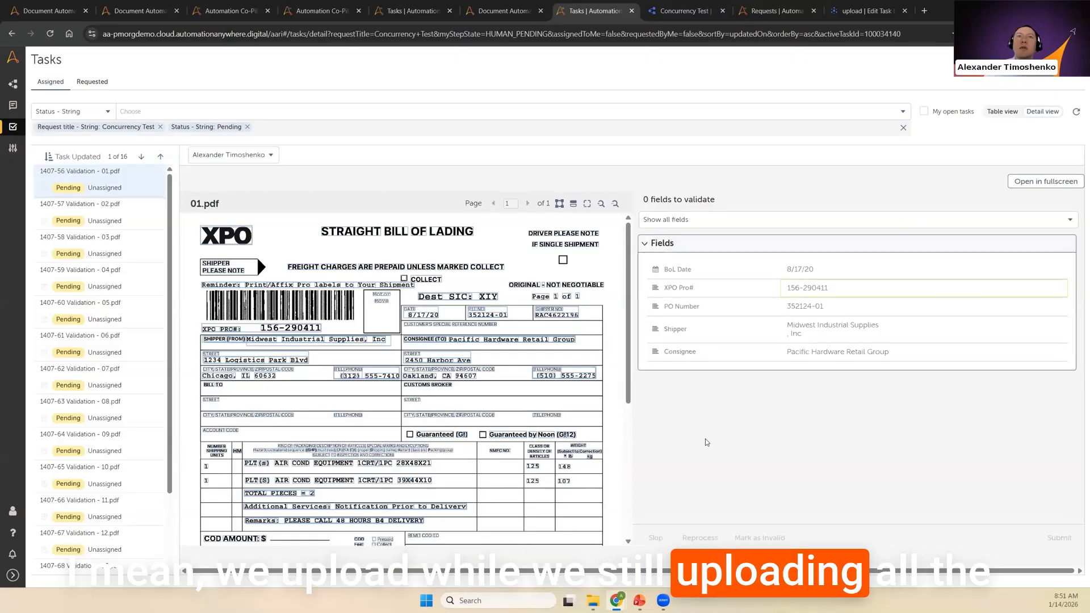
click(559, 203)
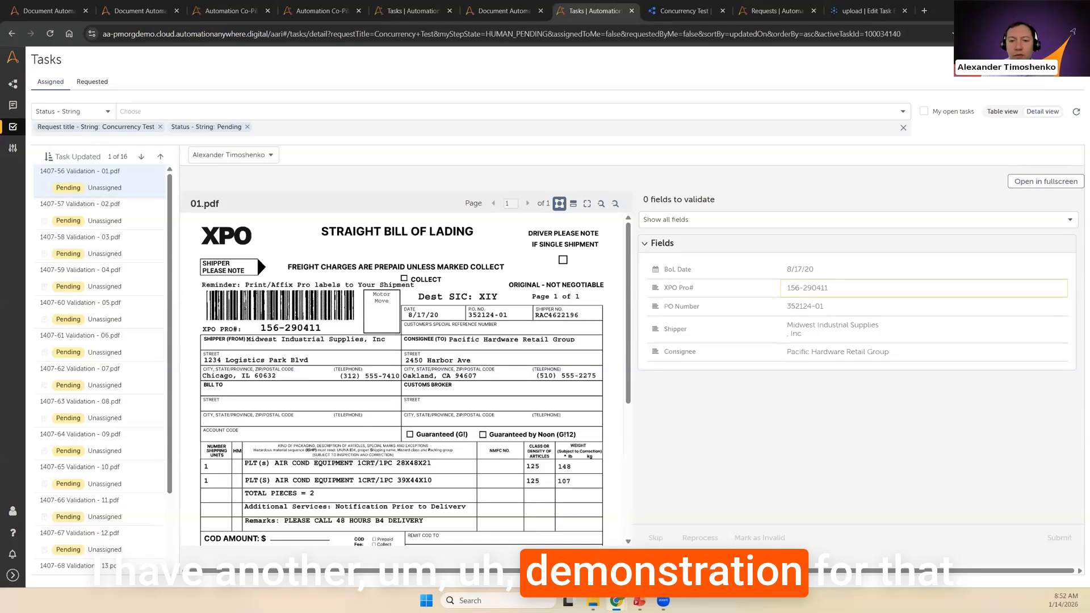
Step: Bring up the Cloud Extraction Invoices and Bot Extraction Invoices requests side by side and compare their AA 1.pdf validation tasks
key(alt+Tab)
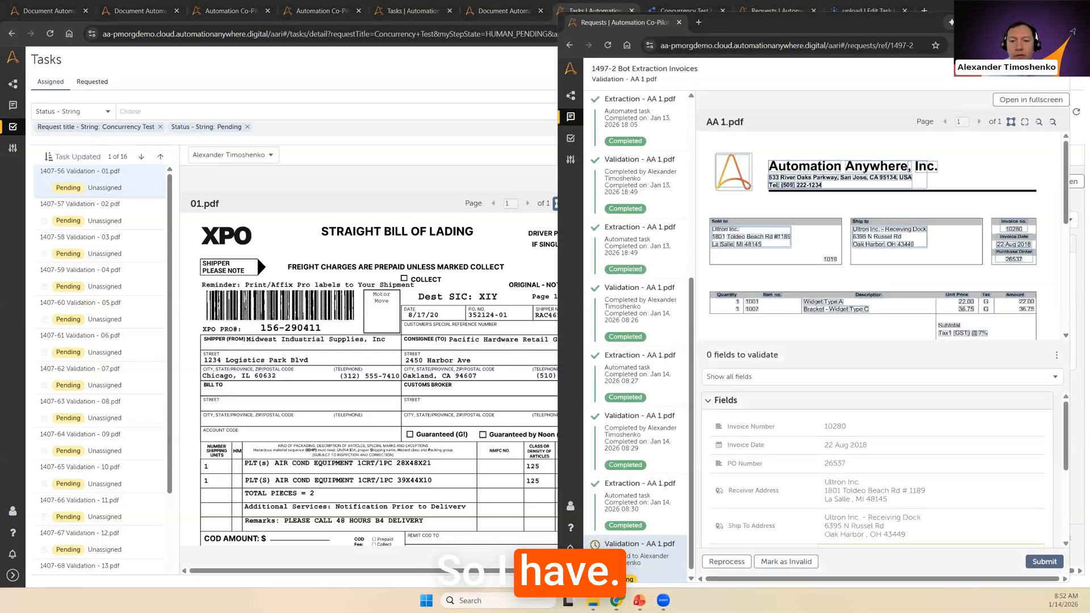
key(alt+Tab)
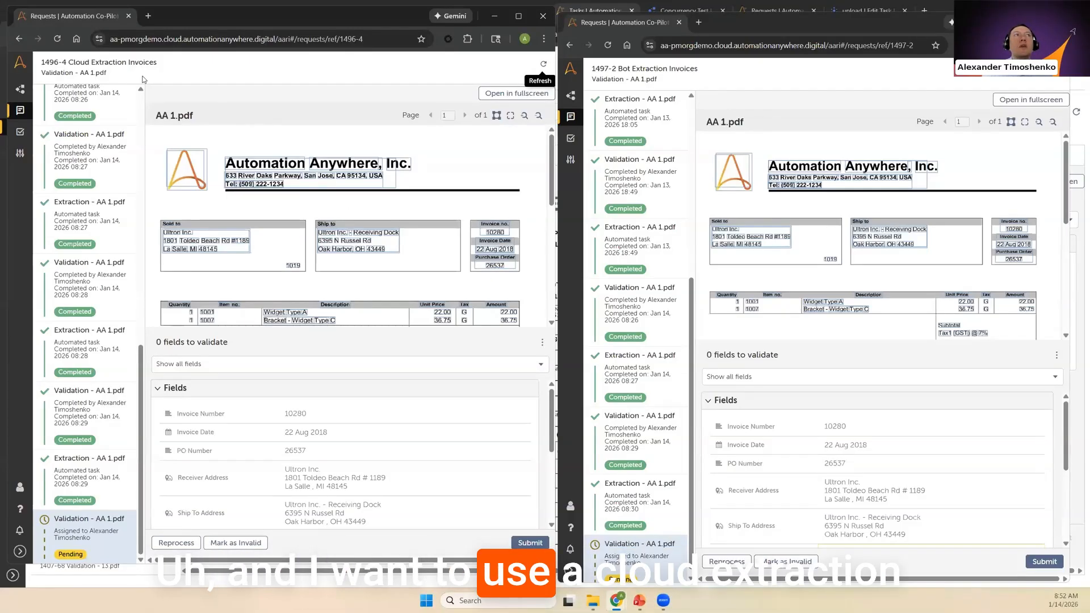
drag(68, 61, 170, 62)
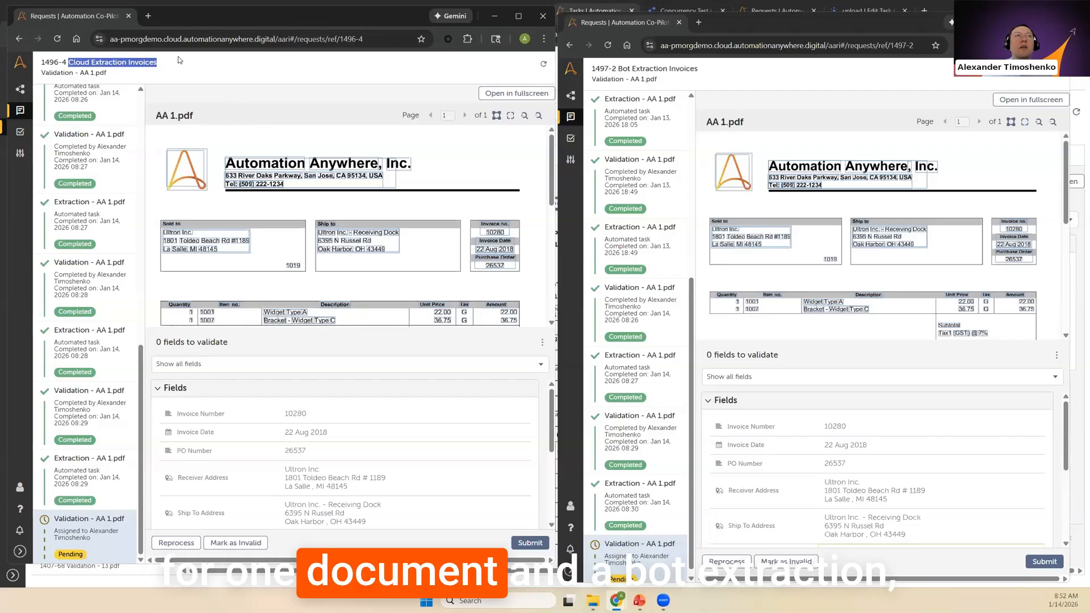
click(197, 65)
drag(619, 68, 703, 77)
click(708, 71)
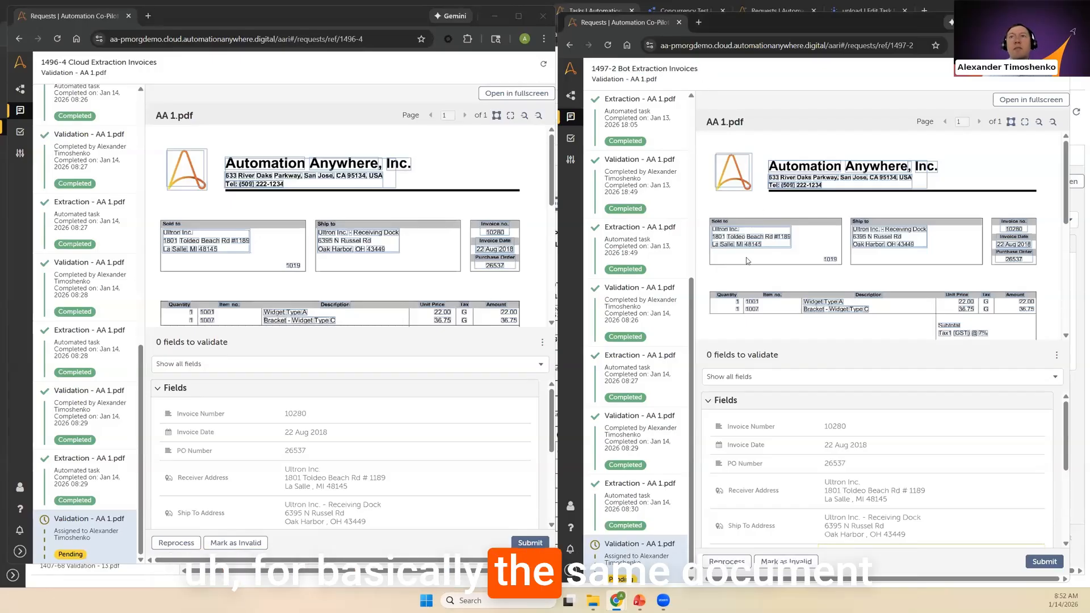
scroll(634, 424, down, 1)
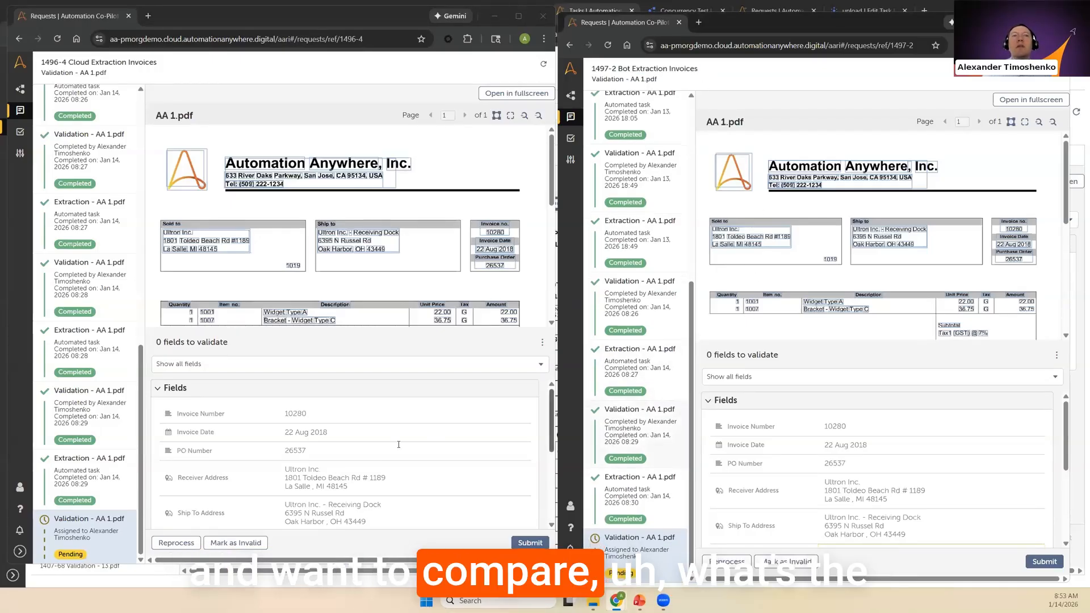
scroll(396, 446, down, 4)
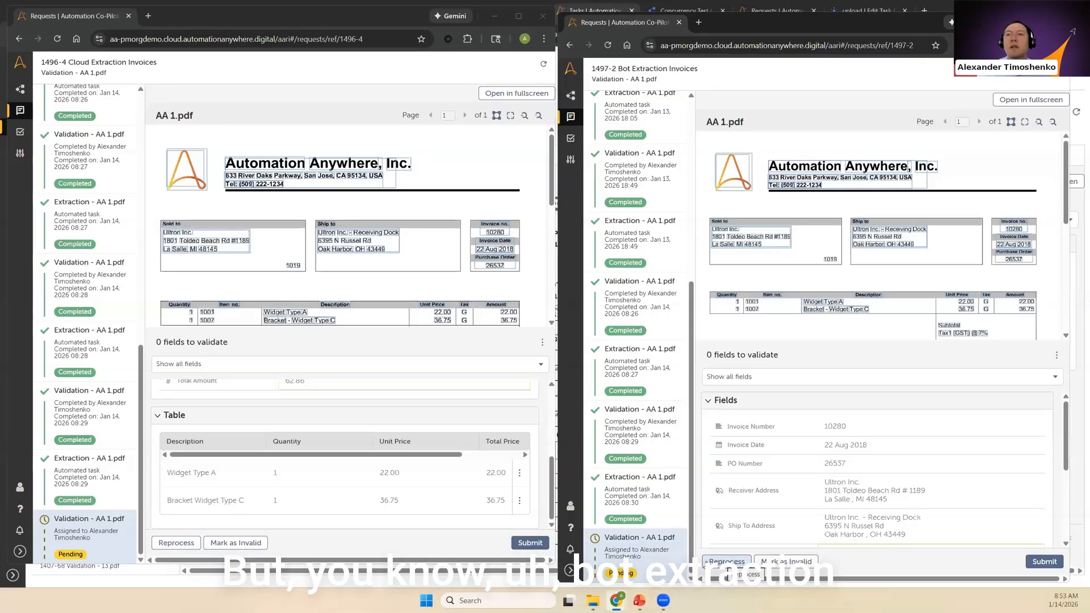
Step: Reprocess AA 1.pdf in both the bot and cloud extraction requests, refreshing the cloud request to follow its progress
click(728, 562)
click(176, 543)
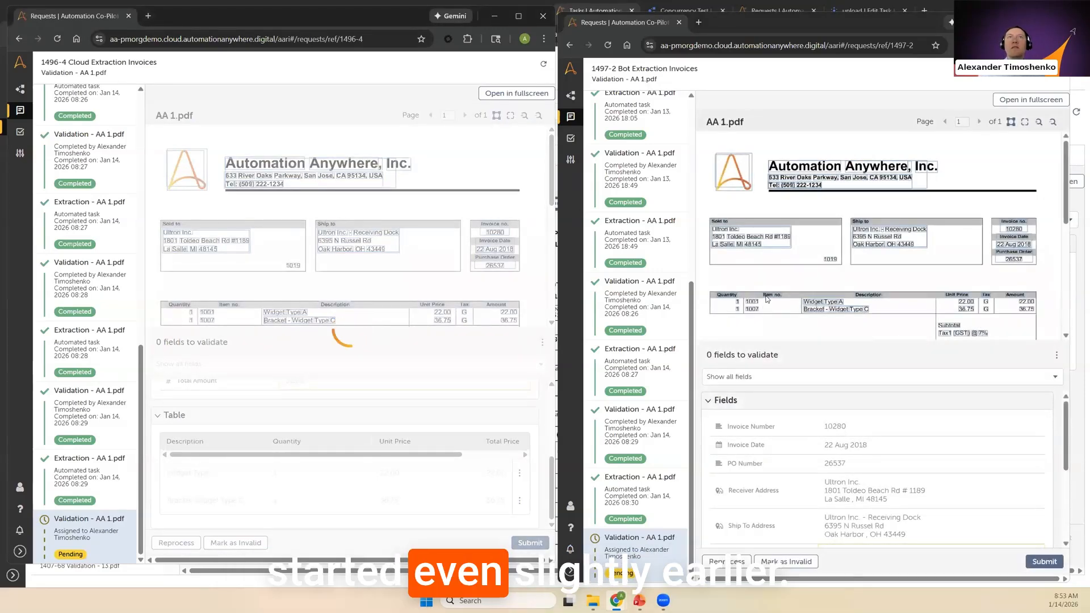
click(544, 64)
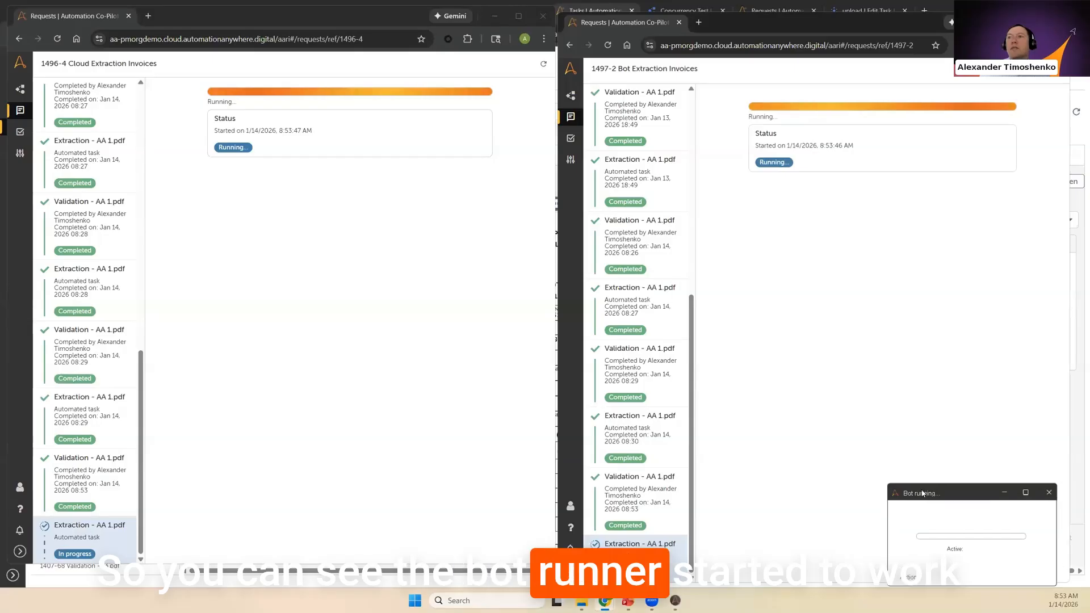
click(541, 67)
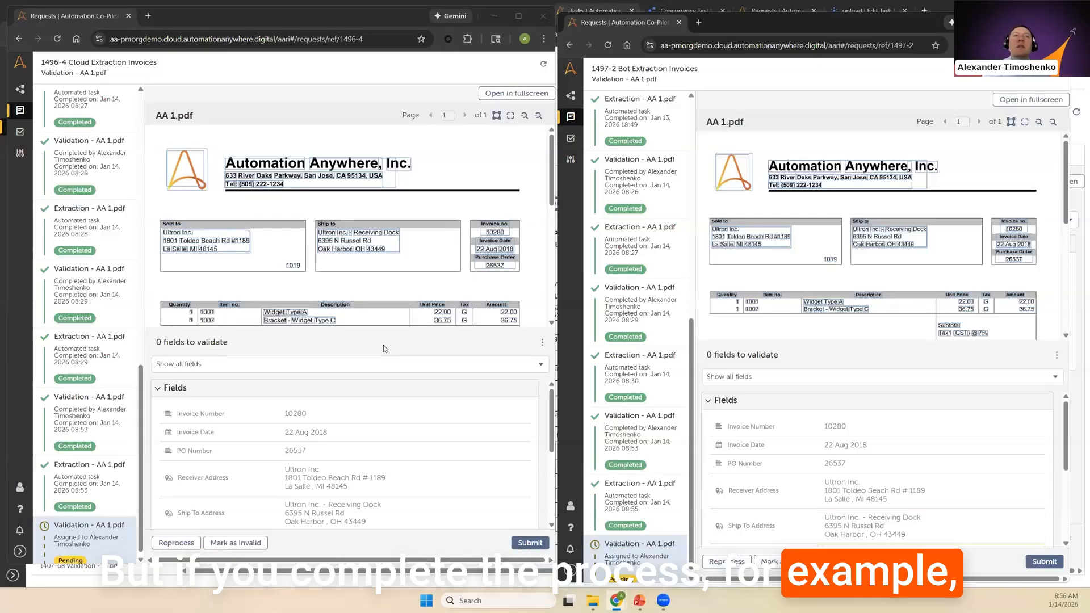
Step: Review the extracted fields and line-item table of AA 1.pdf in the Cloud Extraction Invoices request
scroll(414, 480, down, 3)
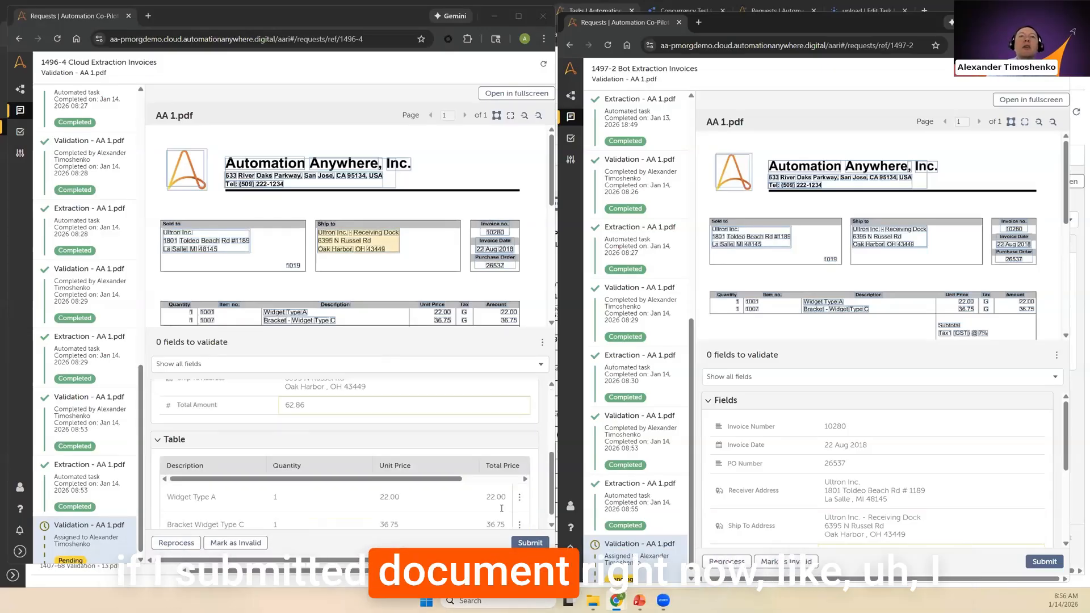
scroll(386, 460, up, 3)
scroll(354, 439, down, 1)
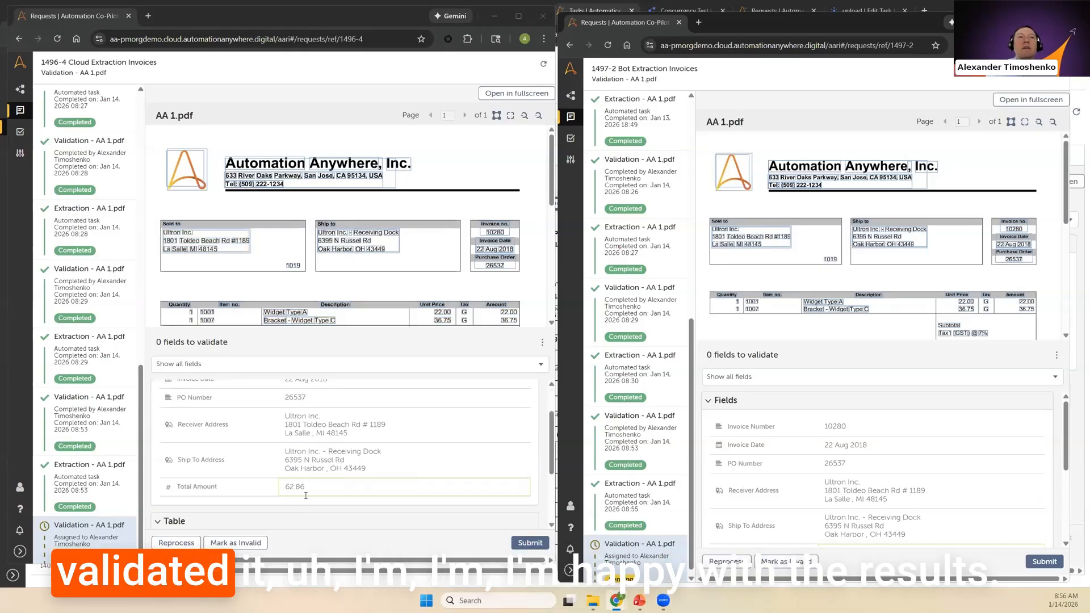
scroll(364, 443, up, 2)
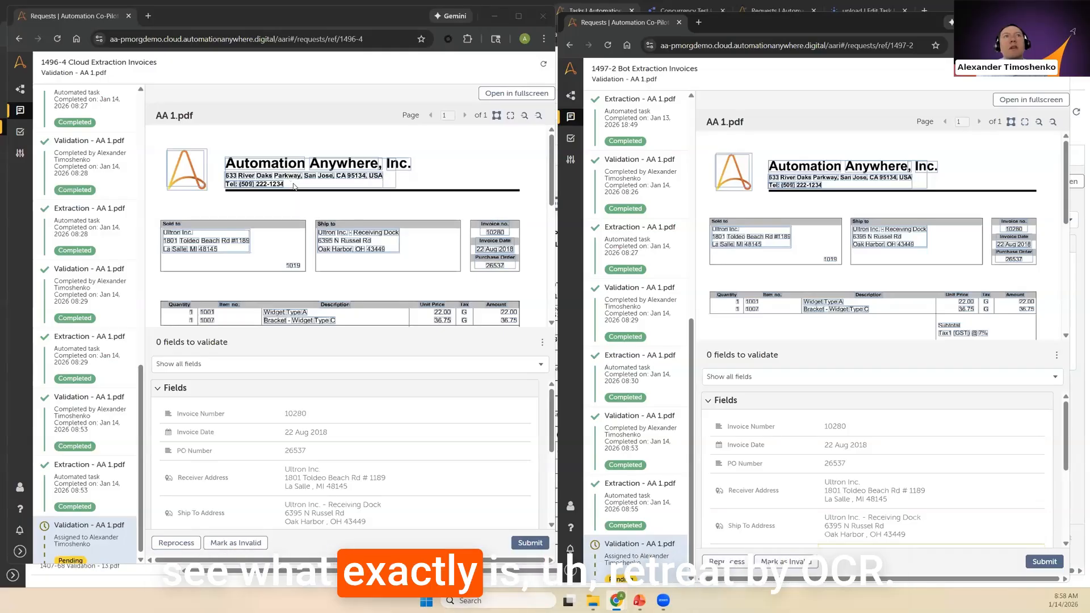
Step: Put away the side-by-side invoice requests, return to the upload task bot and dismiss its run result message
mouse_move(295, 186)
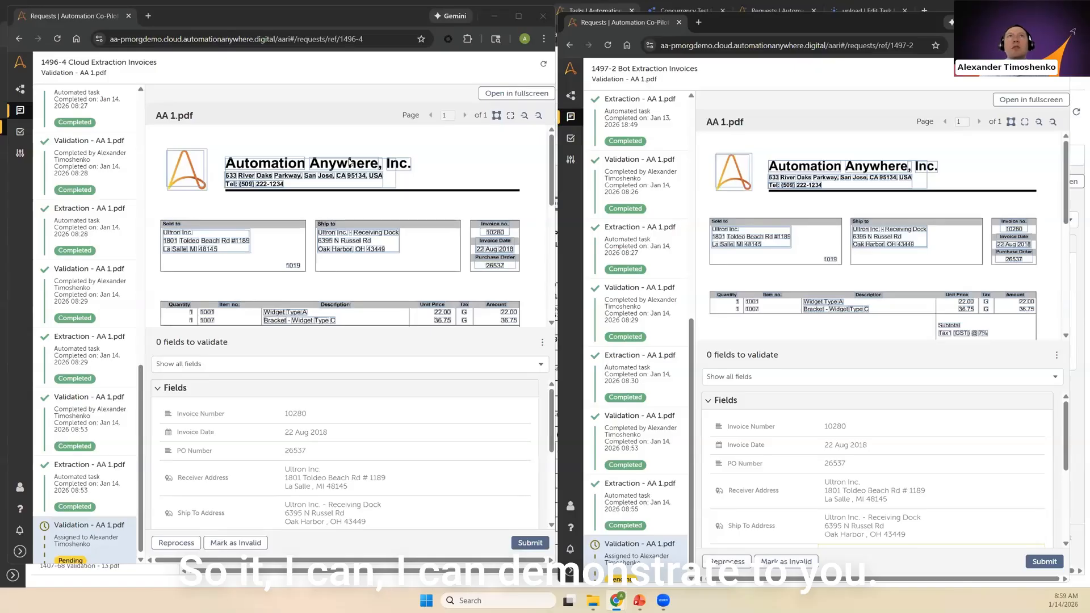
click(495, 17)
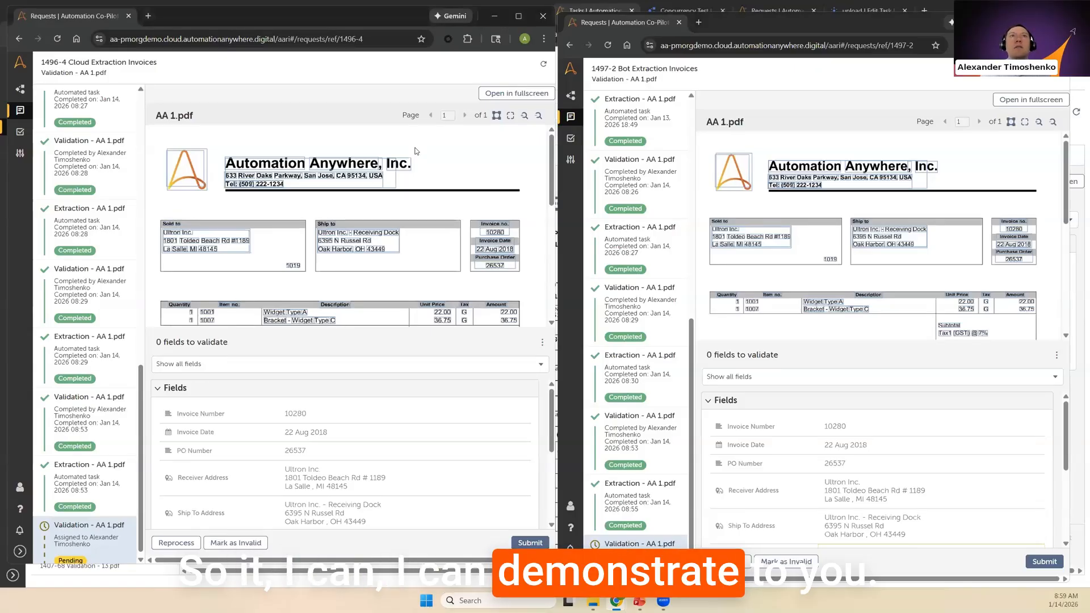
click(383, 75)
click(687, 10)
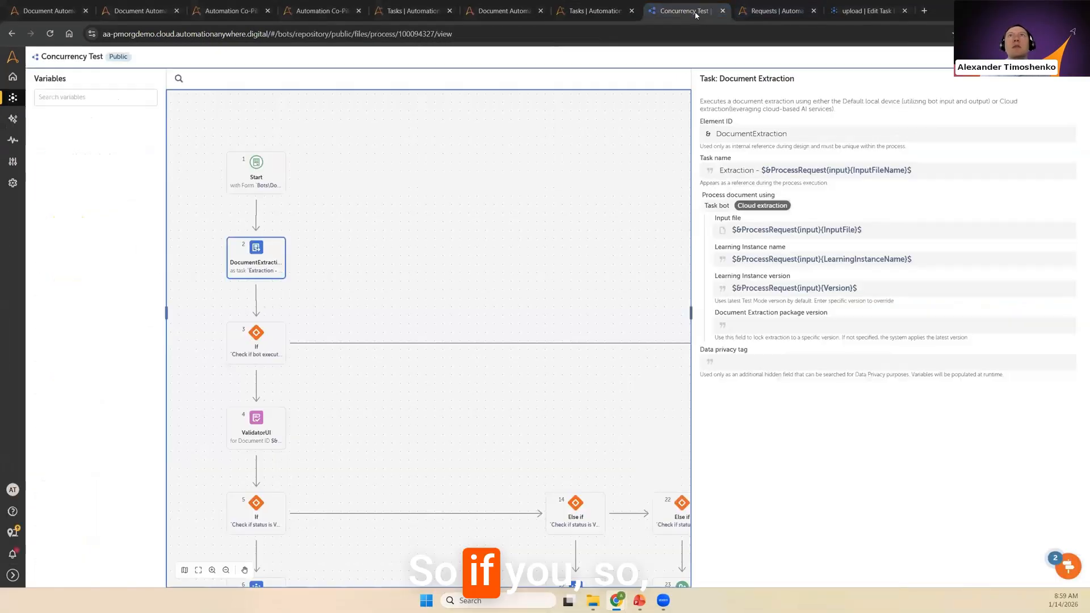
click(868, 11)
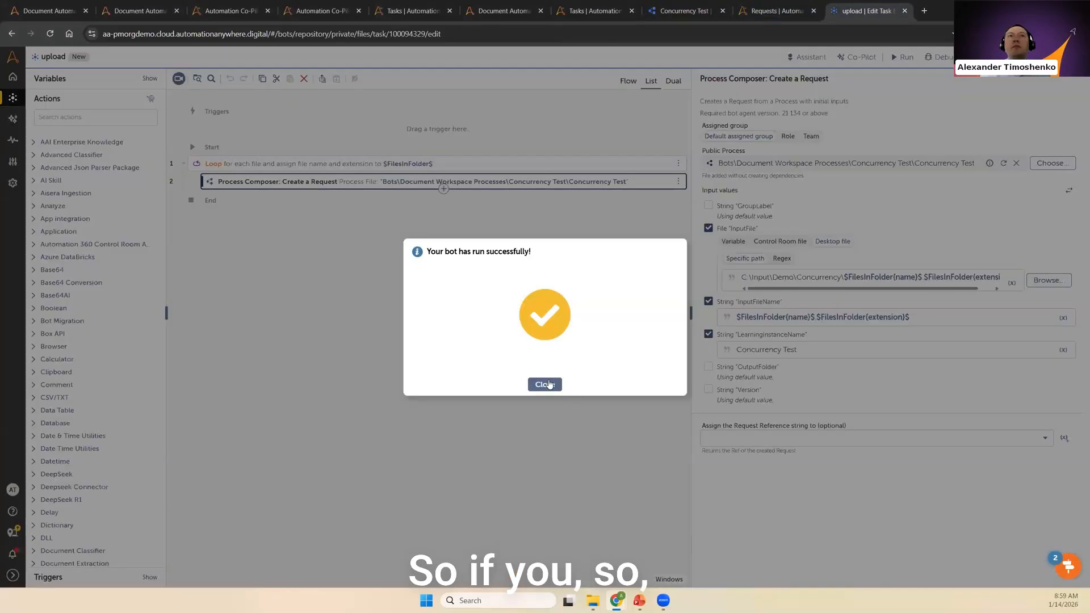
click(545, 385)
Step: Open Concurrency Test_downloadbot and examine the Download data action's option for deleting the document's files from the server after downloading
click(684, 11)
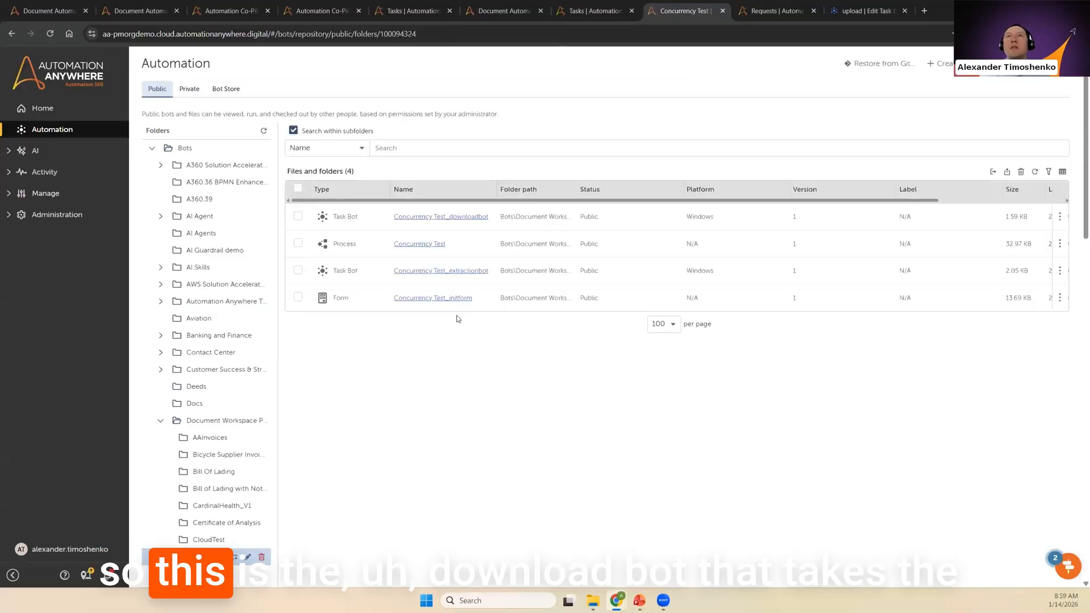
click(458, 221)
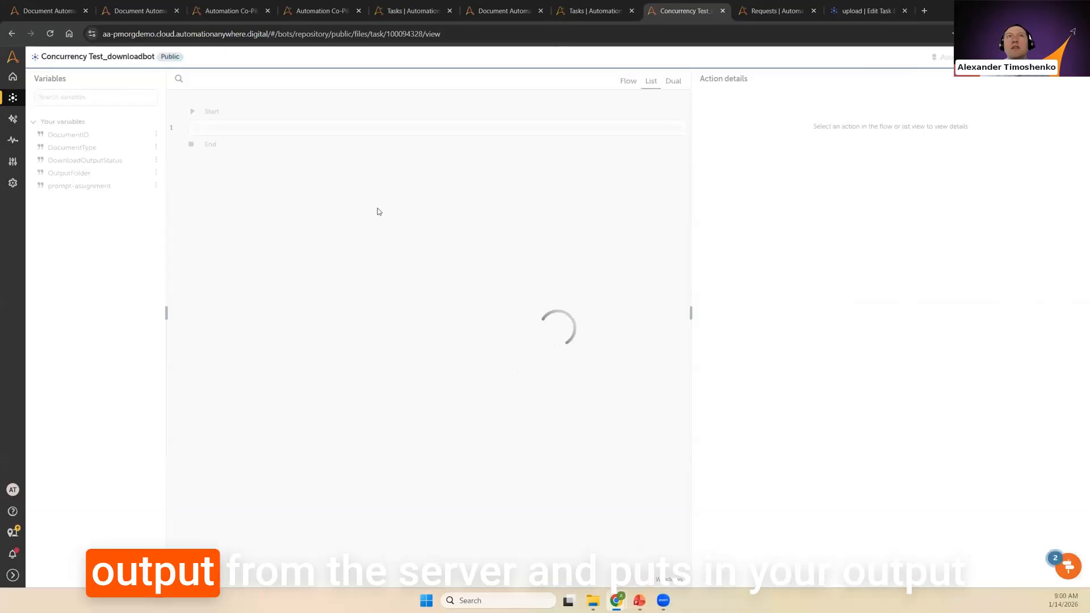
click(341, 128)
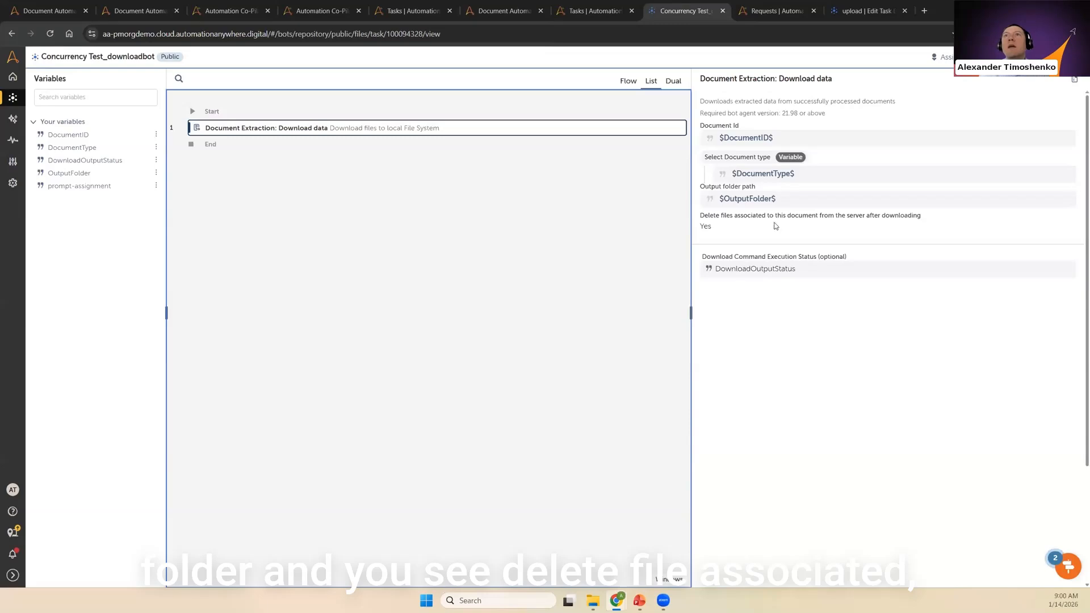
drag(700, 216, 935, 218)
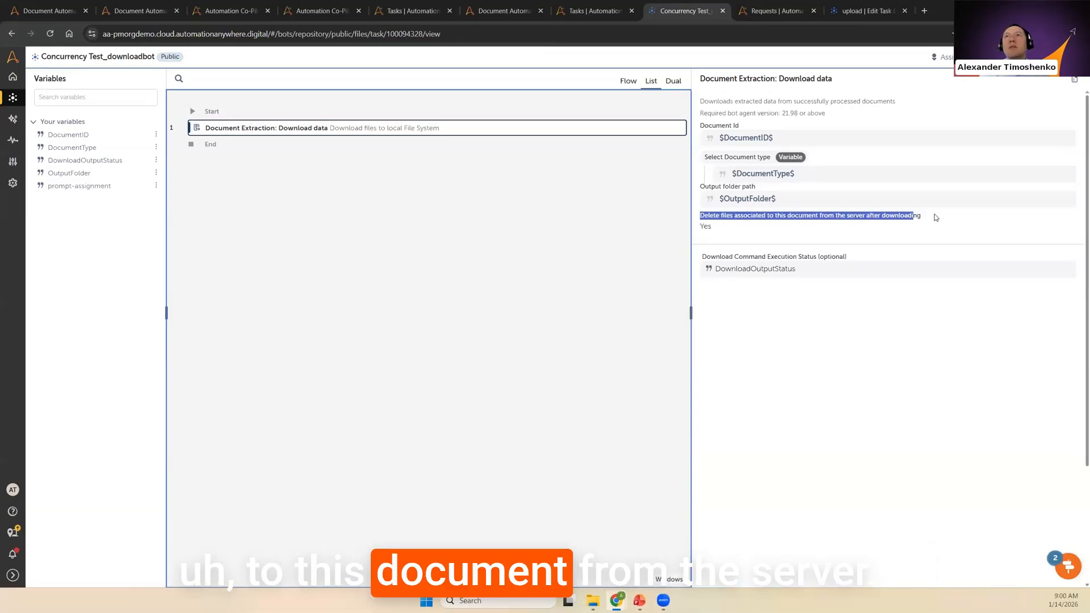
mouse_move(700, 226)
mouse_down()
mouse_move(725, 231)
mouse_move(698, 220)
mouse_up()
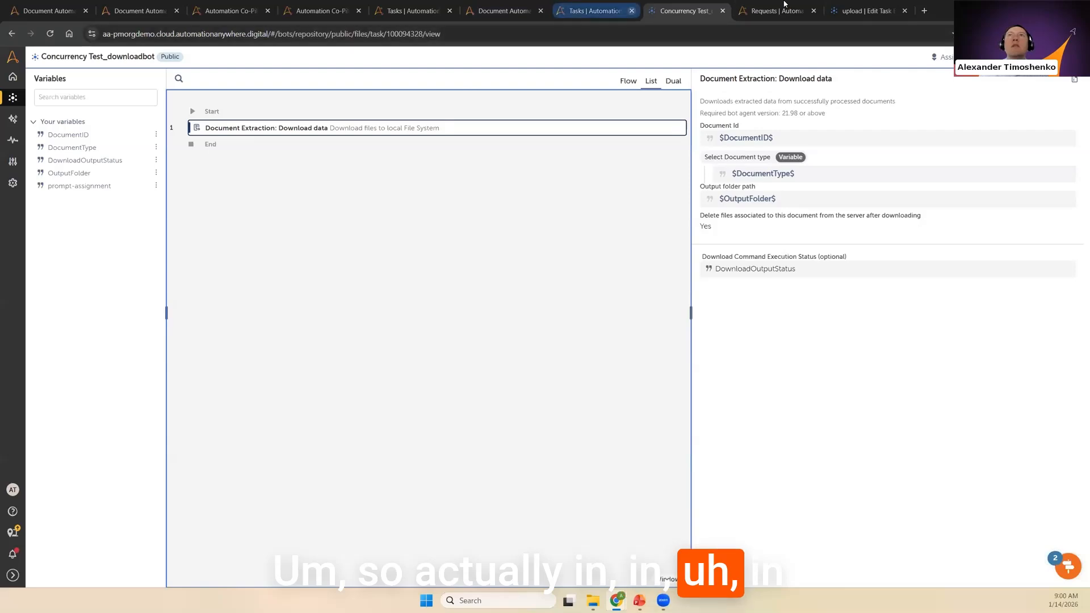
Step: Open the 1407-71 Concurrency Test request, look through 16.pdf in its validation task, and close the request page
click(786, 5)
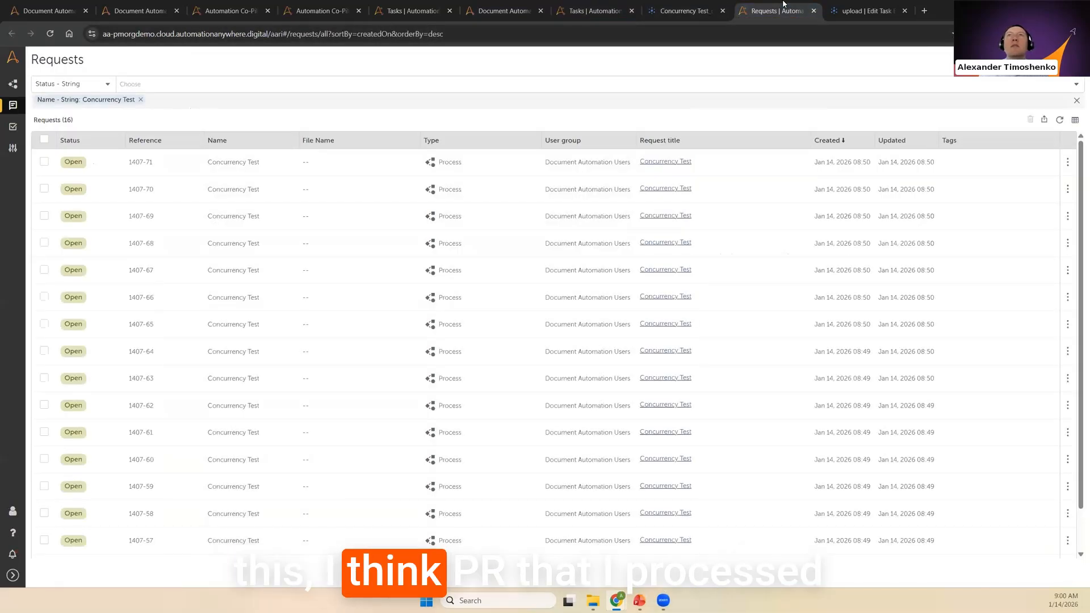
click(670, 163)
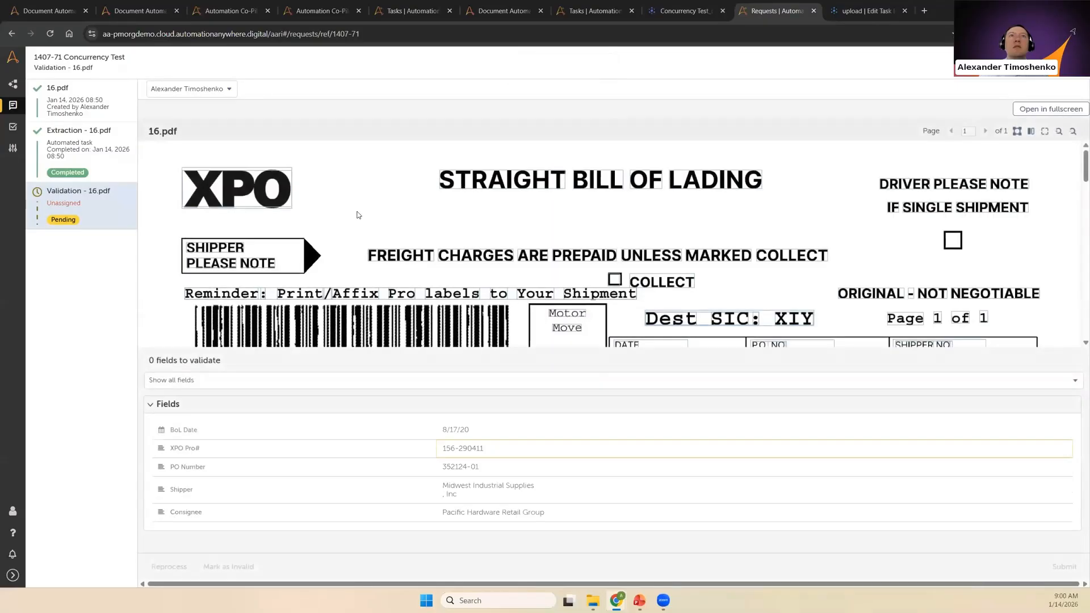
scroll(477, 233, down, 4)
scroll(485, 253, up, 2)
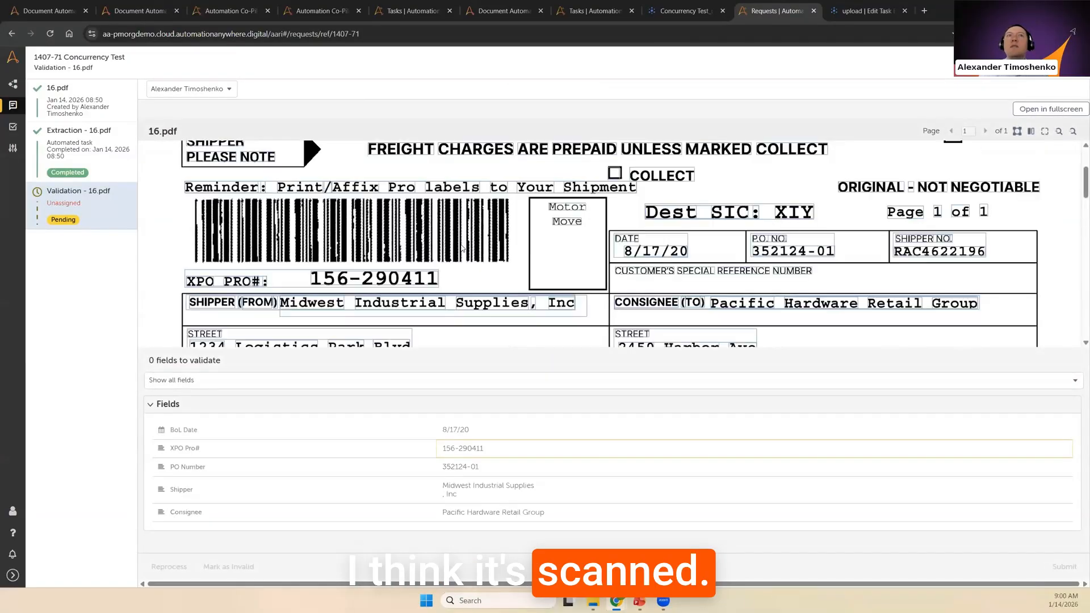
scroll(487, 257, down, 6)
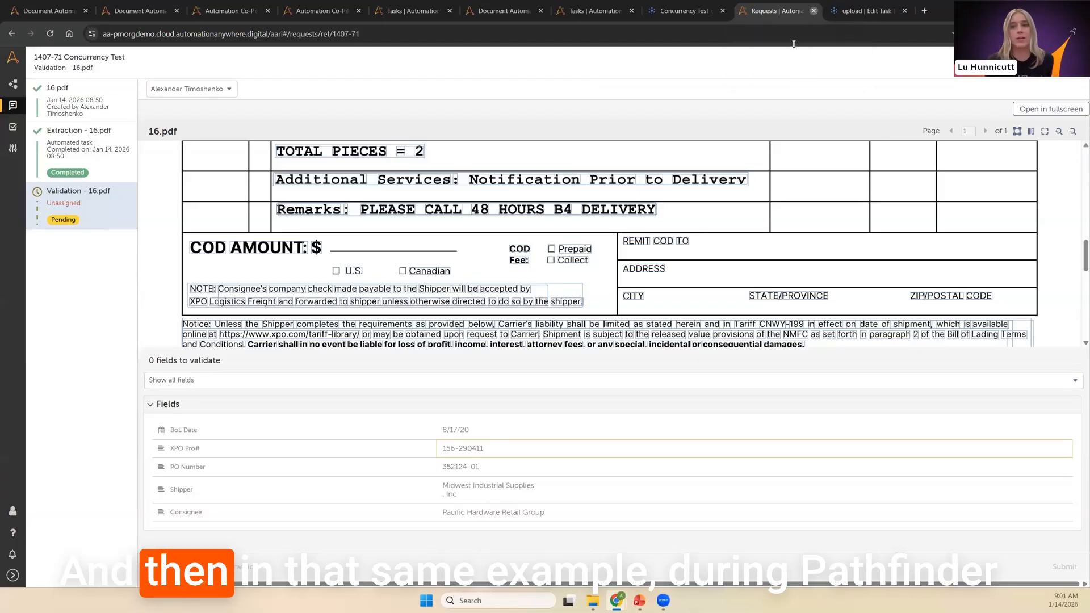
click(814, 10)
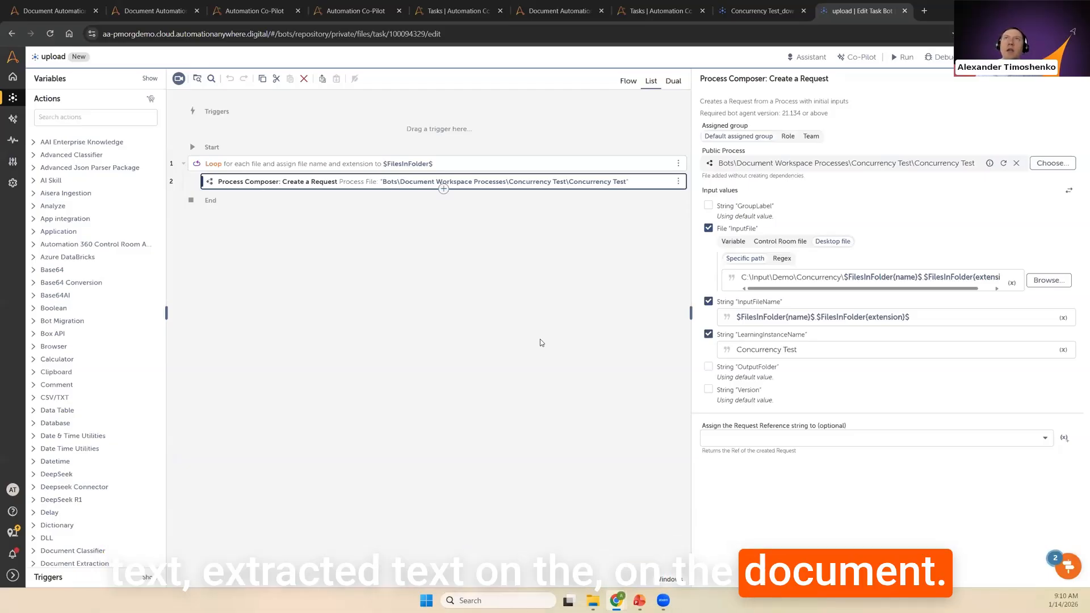
Step: Show the field regions on 01.pdf in the Concurrency Test validation tasks and clear its BoL Date field
click(647, 12)
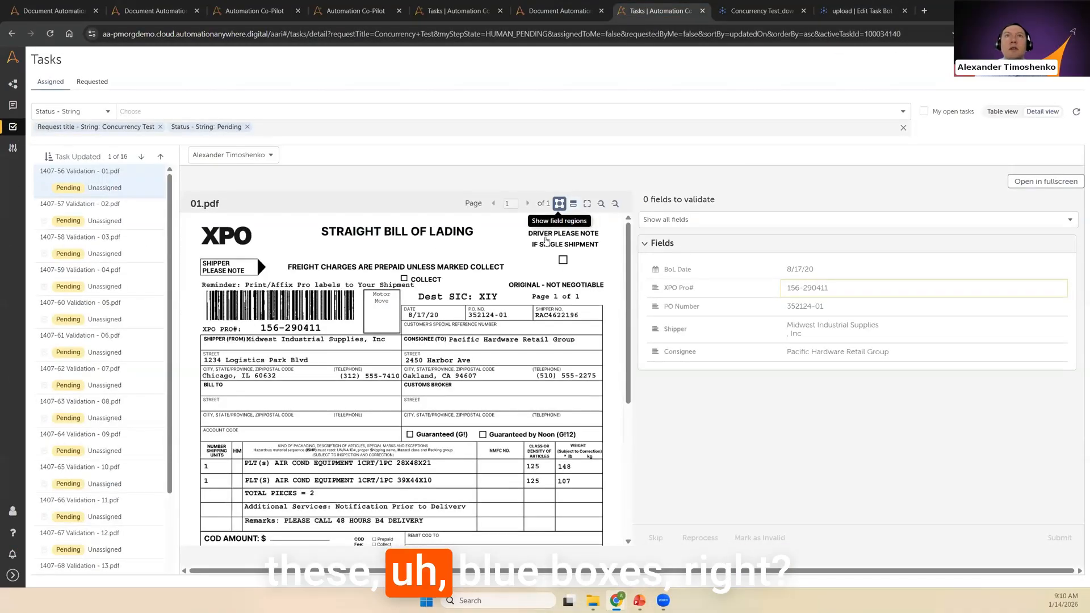
click(559, 203)
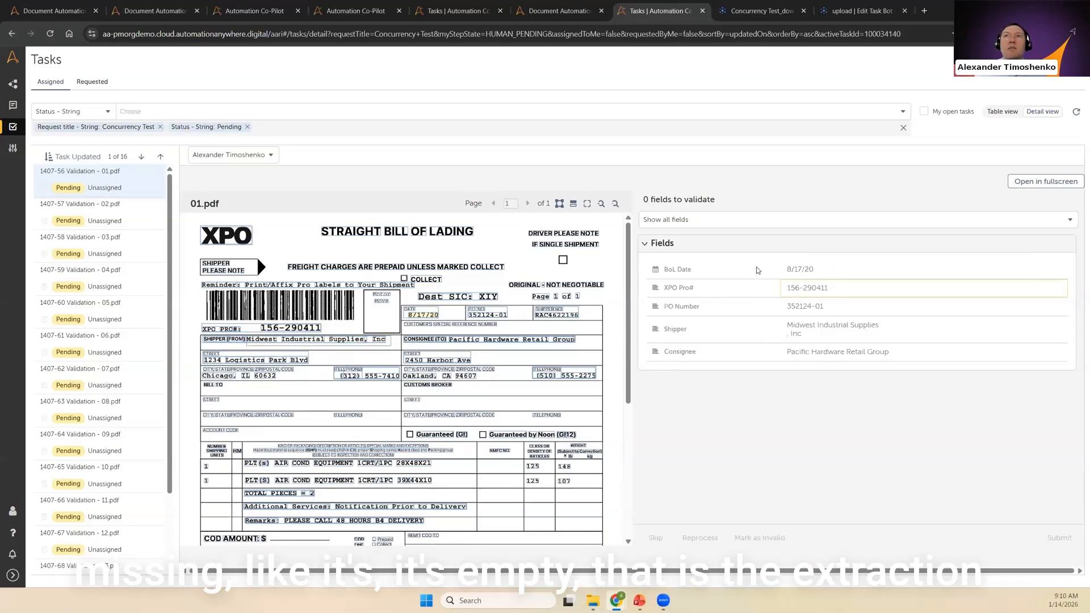
click(786, 271)
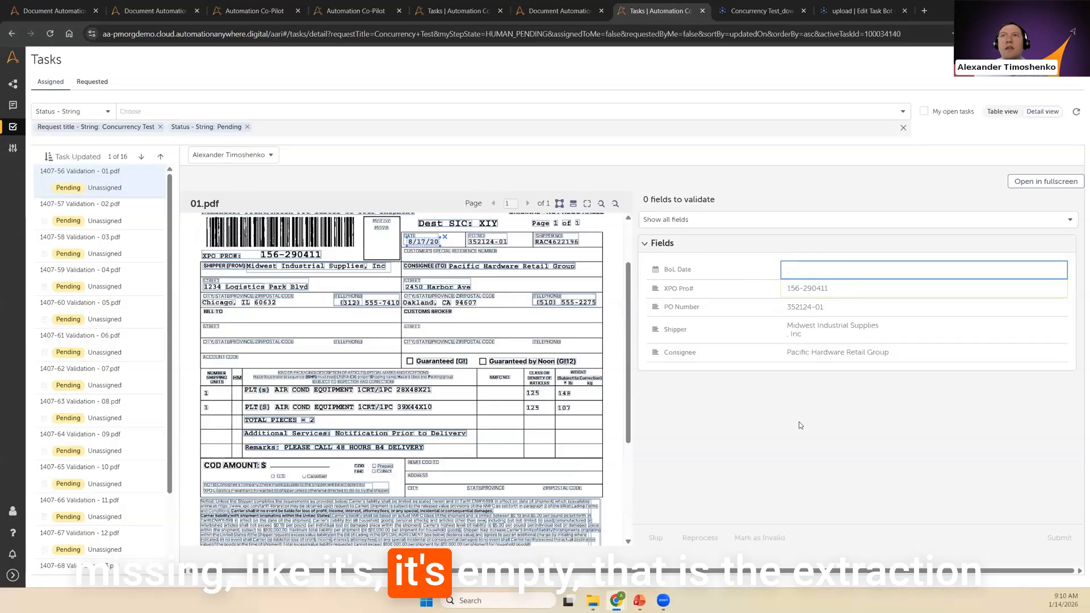
click(798, 436)
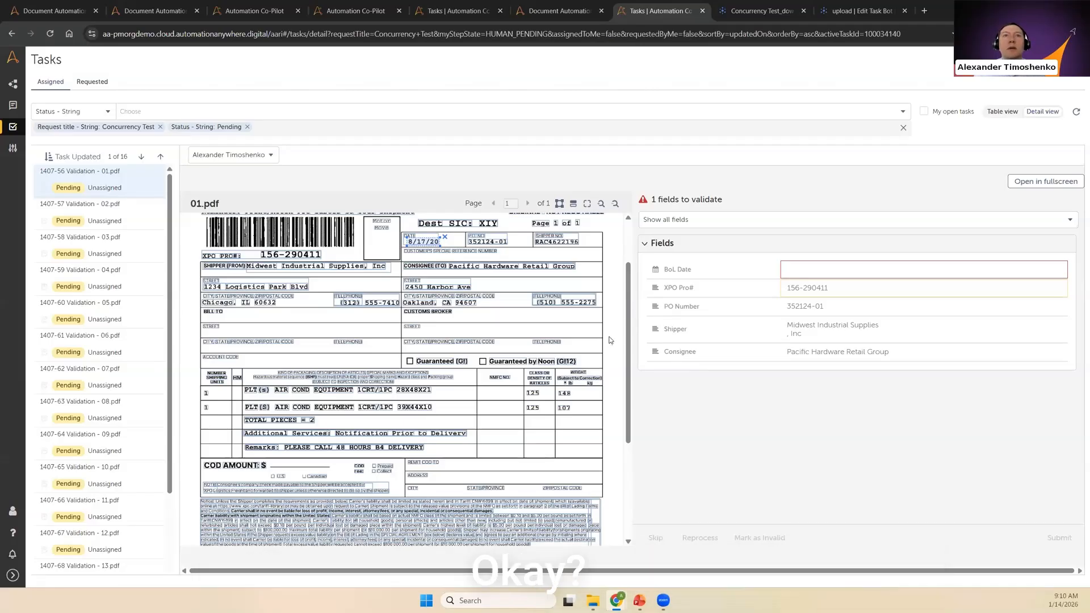
scroll(606, 367, up, 1)
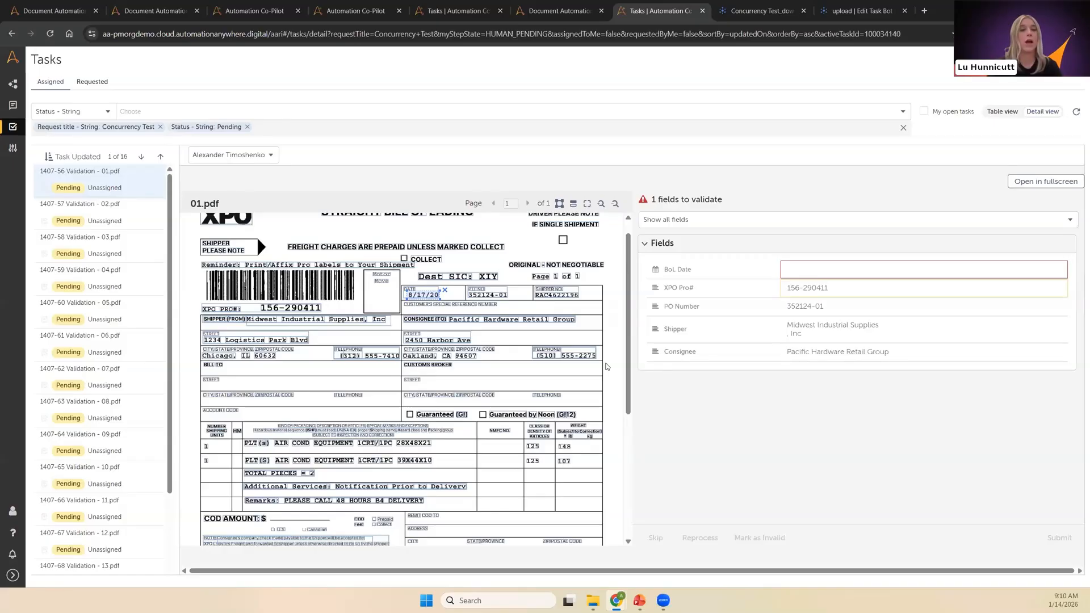
scroll(627, 386, up, 1)
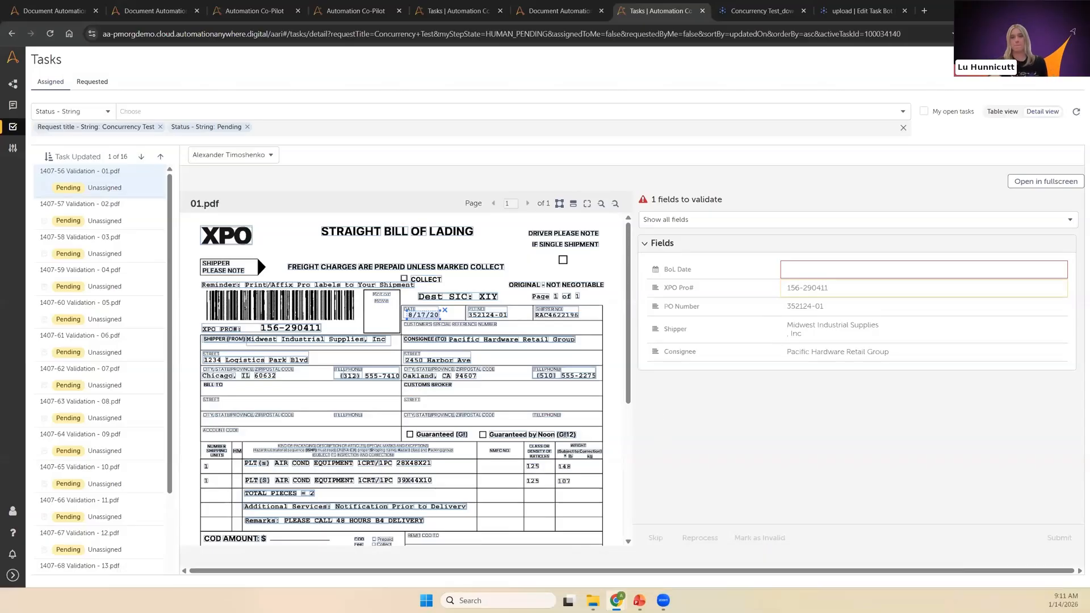
Step: Switch to PowerPoint, present the Adaptive GenAI Queries slide full screen, and end the slide show
click(639, 601)
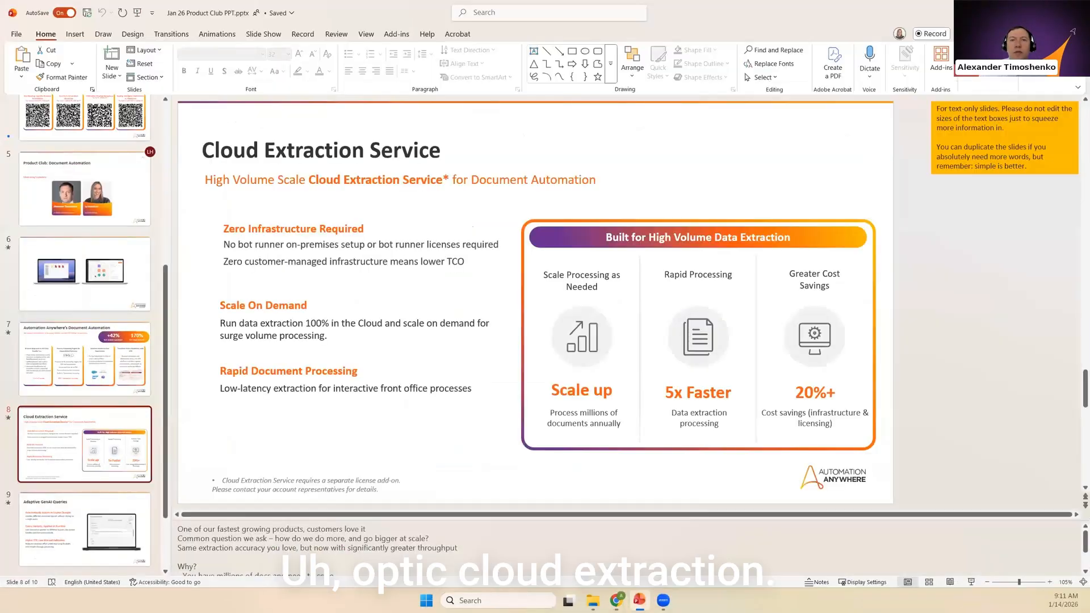
scroll(117, 437, down, 1)
scroll(117, 437, down, 1)
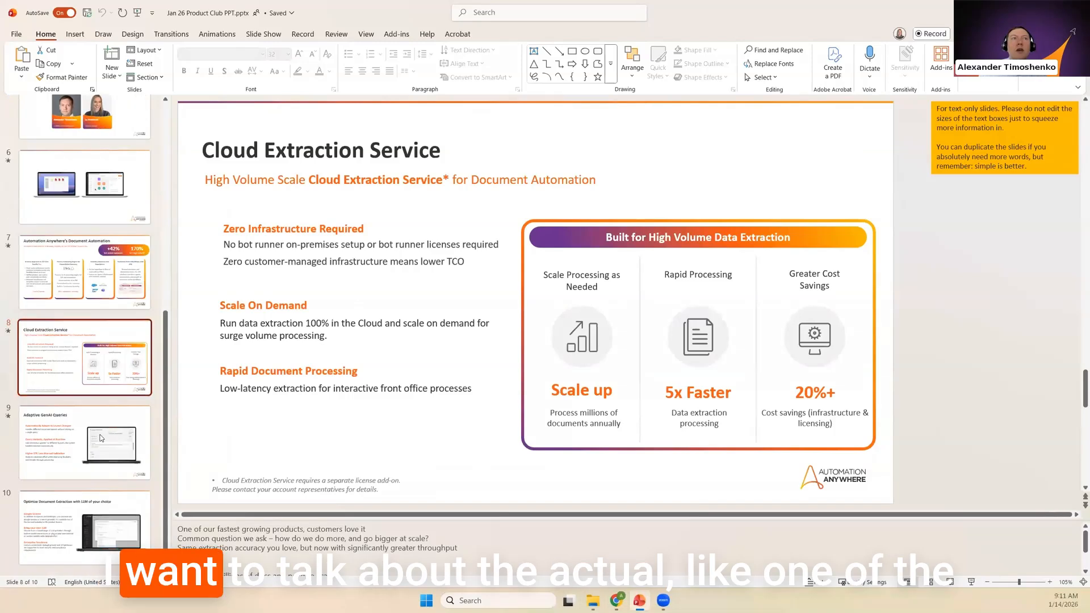
click(117, 438)
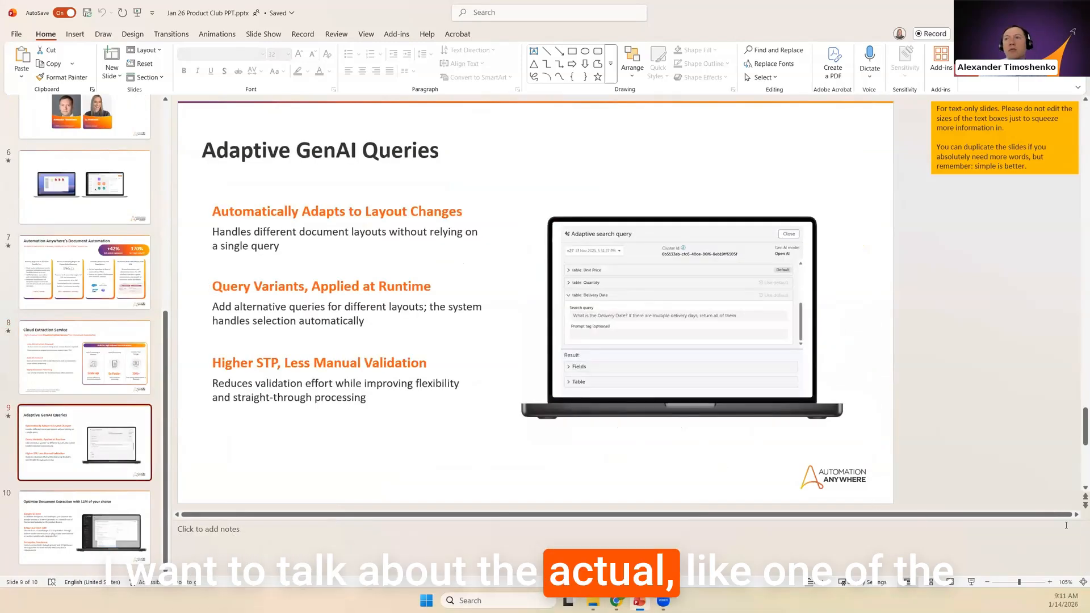
key(shift+F5)
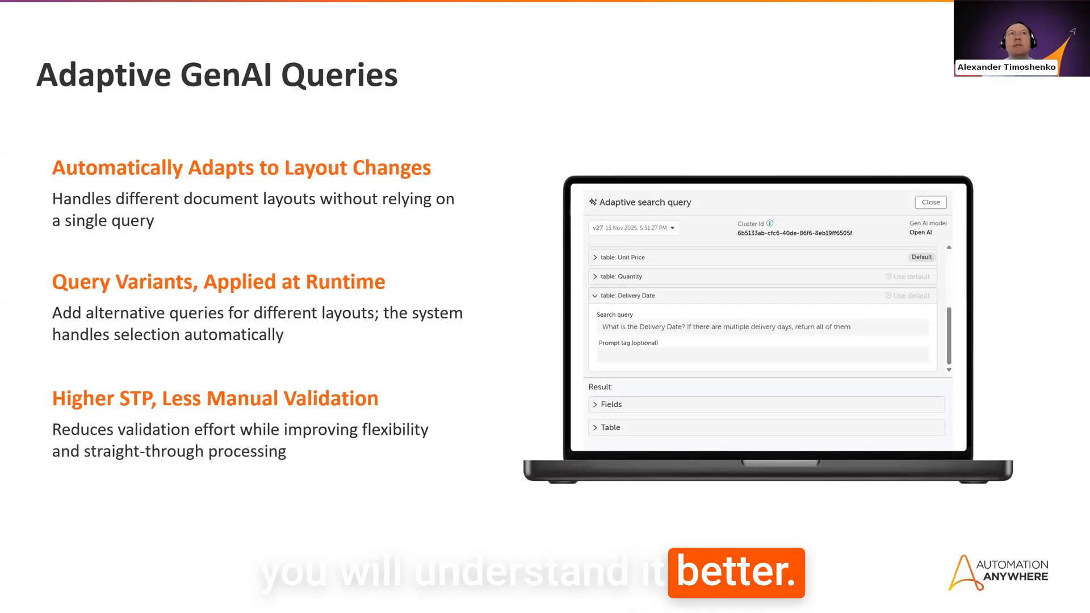
key(Escape)
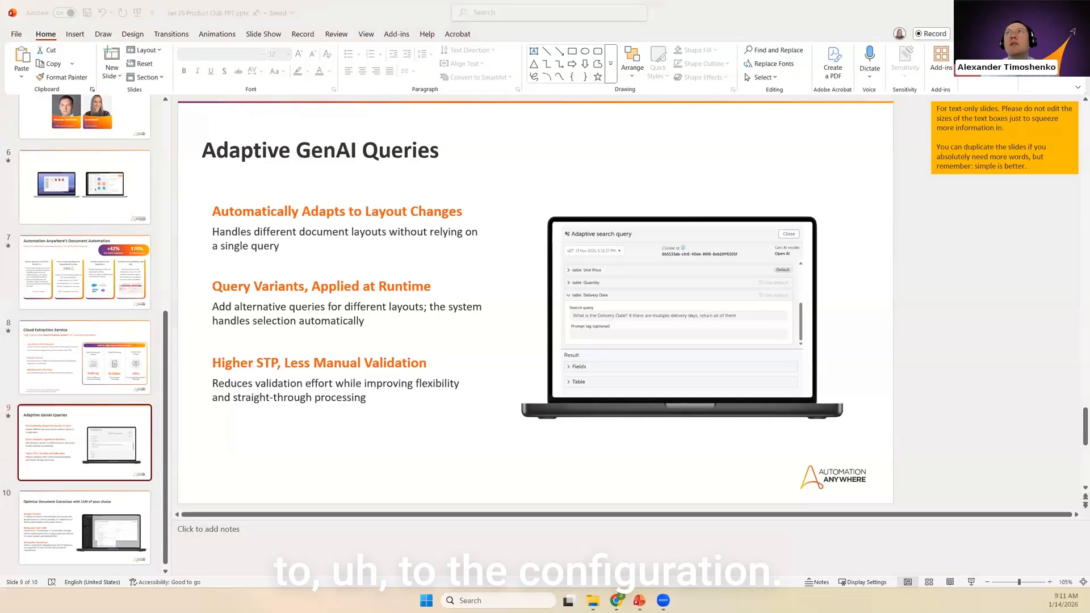
Step: Switch to the PO Demo learning instance in the browser and review the generative AI search queries of its Buyer, PO Number, PO Date and Delivery Address fields
key(alt+Tab)
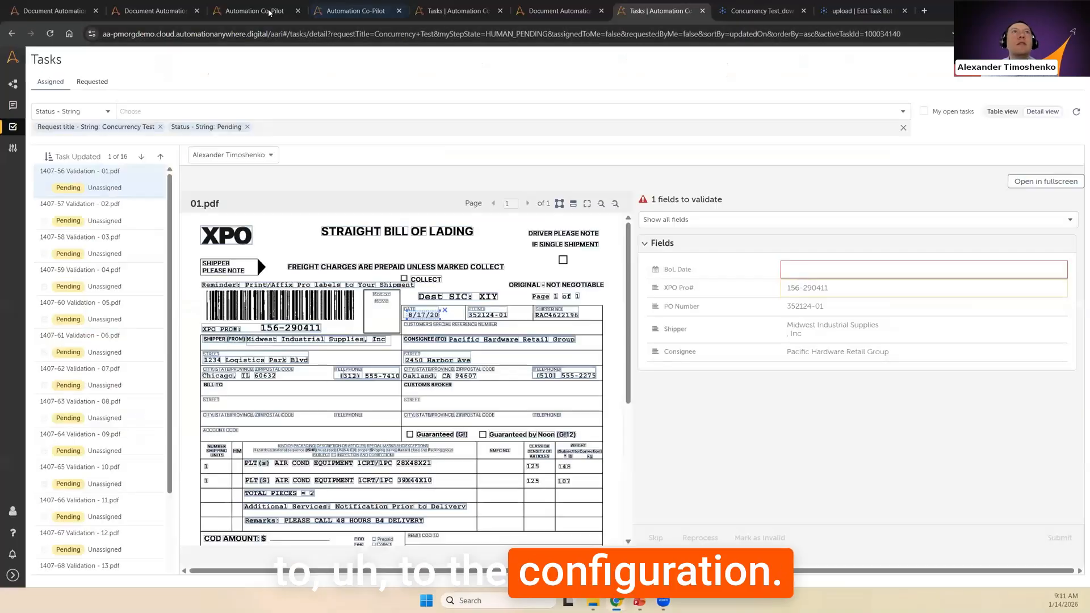
click(168, 4)
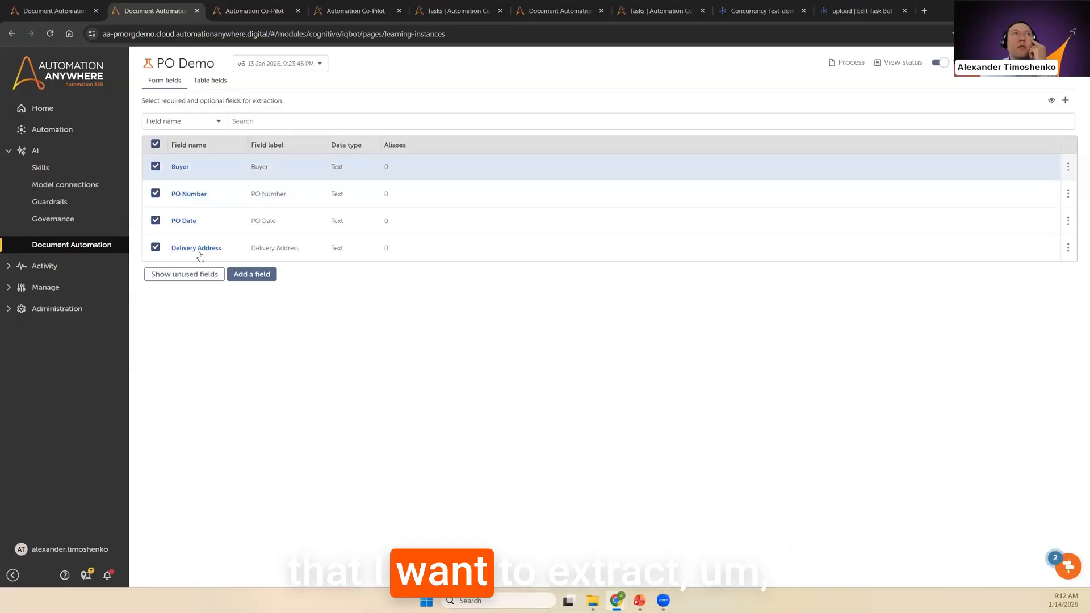
click(215, 176)
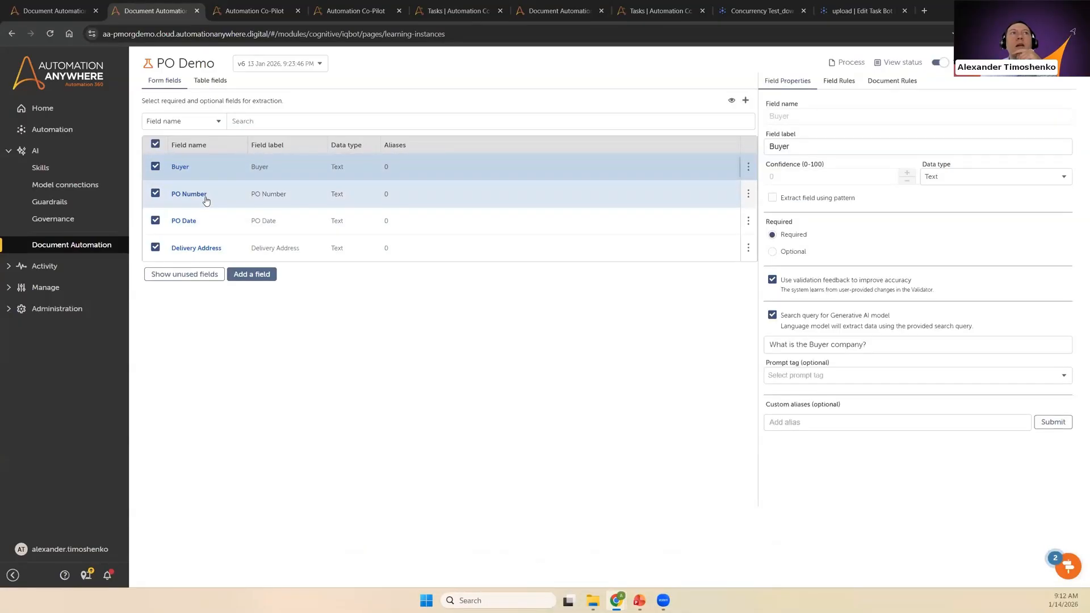
click(206, 199)
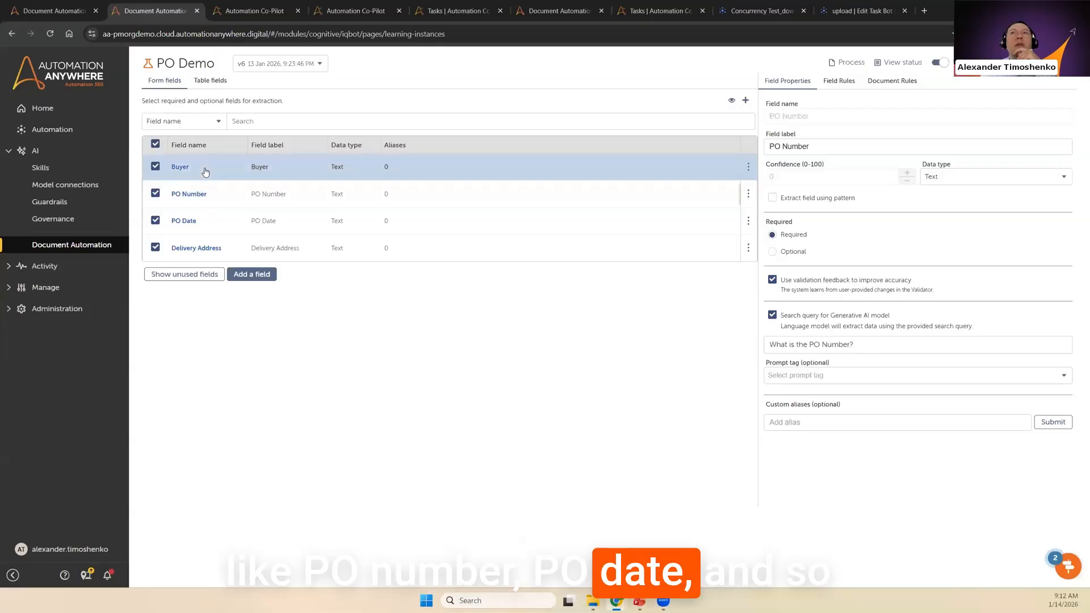
click(205, 172)
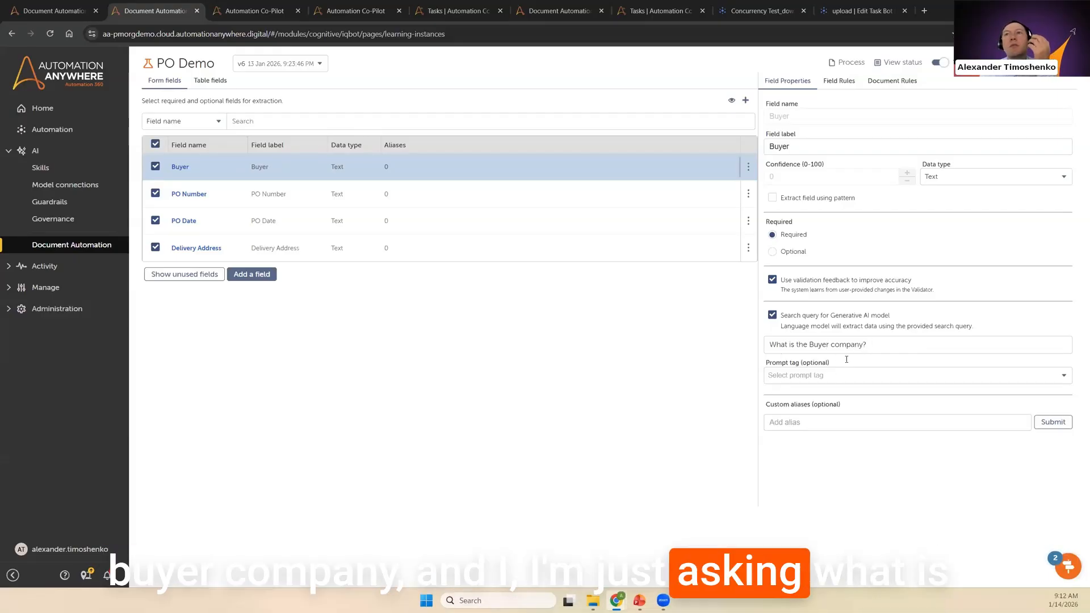
click(468, 202)
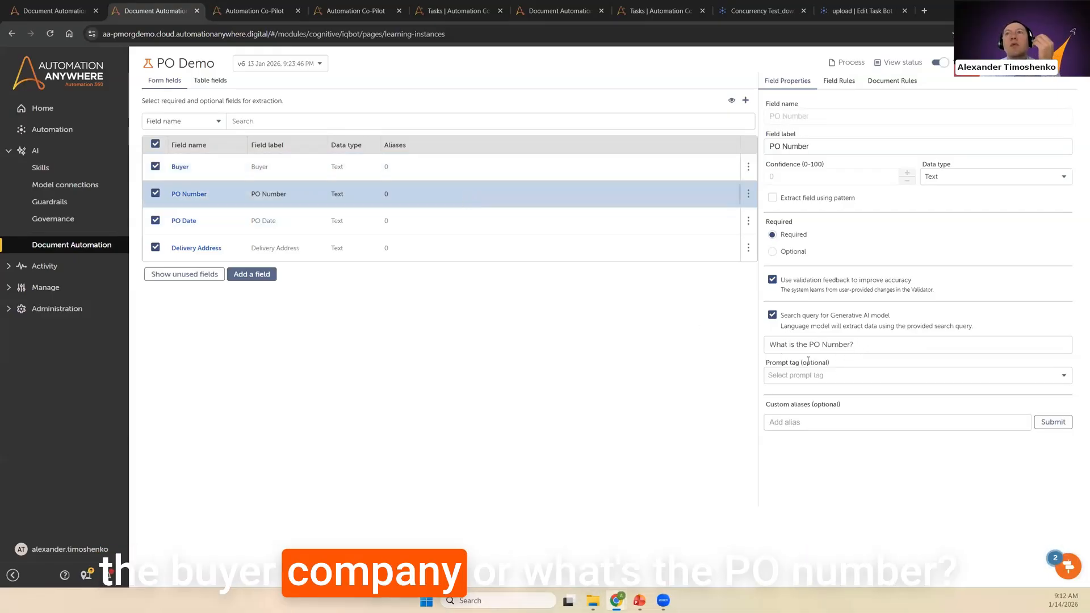
click(449, 221)
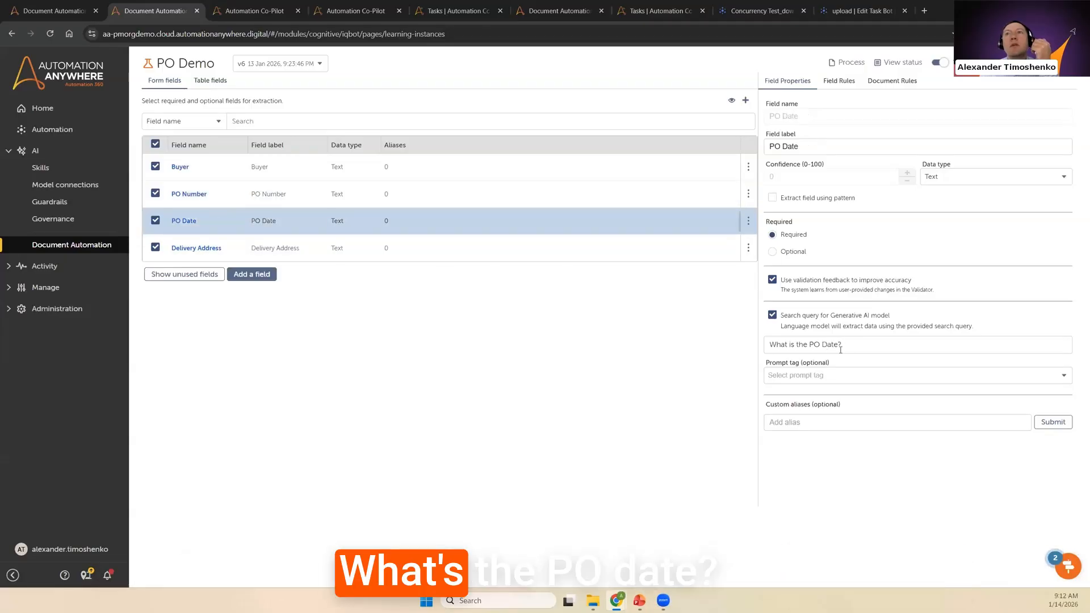
click(431, 250)
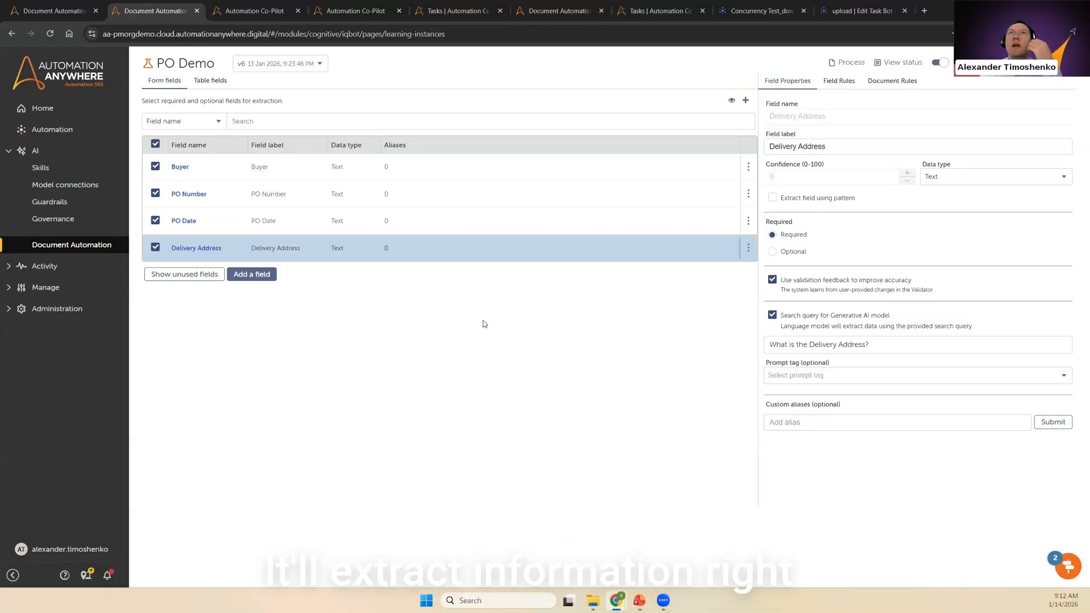
Step: Open the Mega Systems PO validation, then the Polyskope PO.pdf validation, and examine Polyskope's v3 extracted fields and line-item table
click(256, 7)
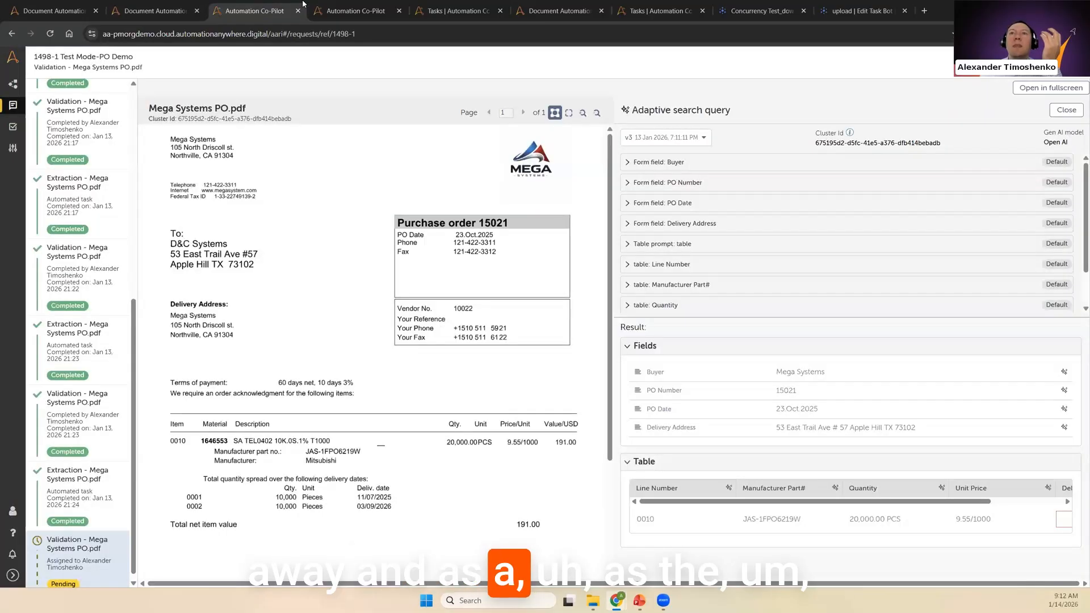
click(320, 10)
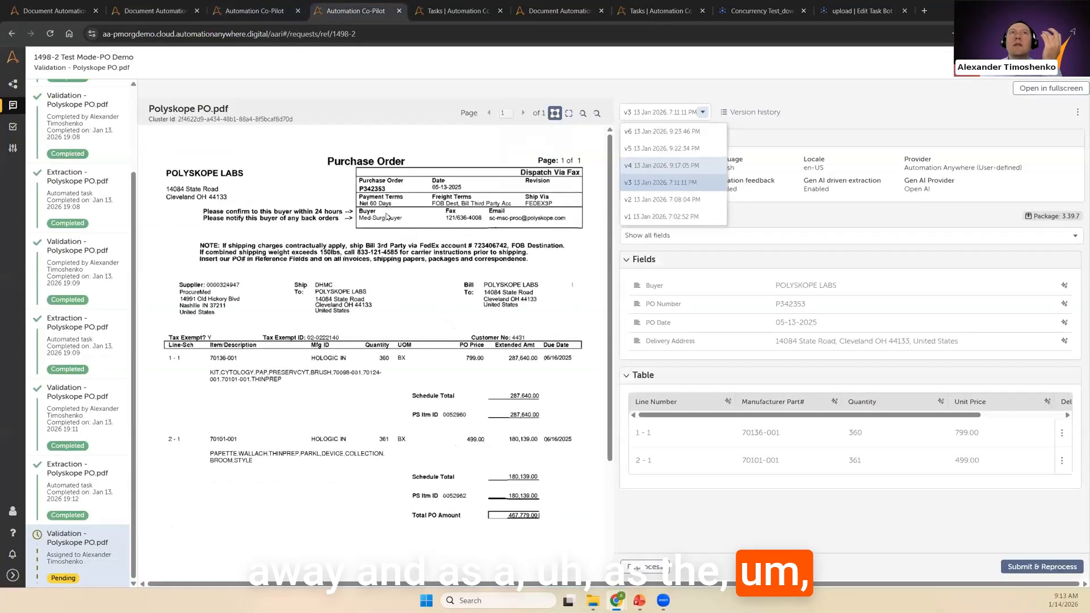
click(703, 121)
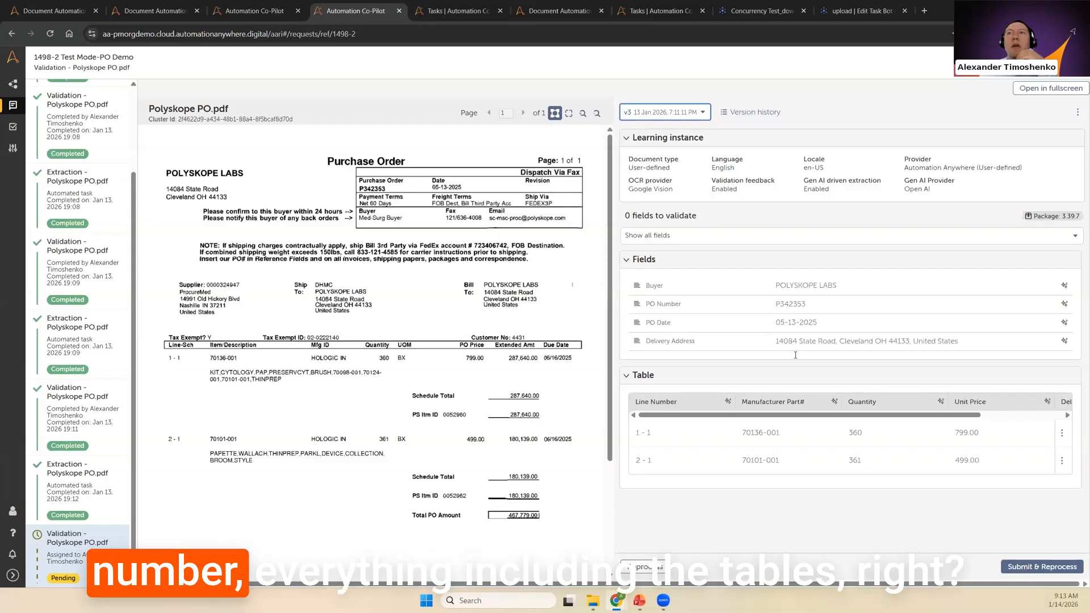
drag(805, 414, 879, 414)
drag(811, 412, 791, 413)
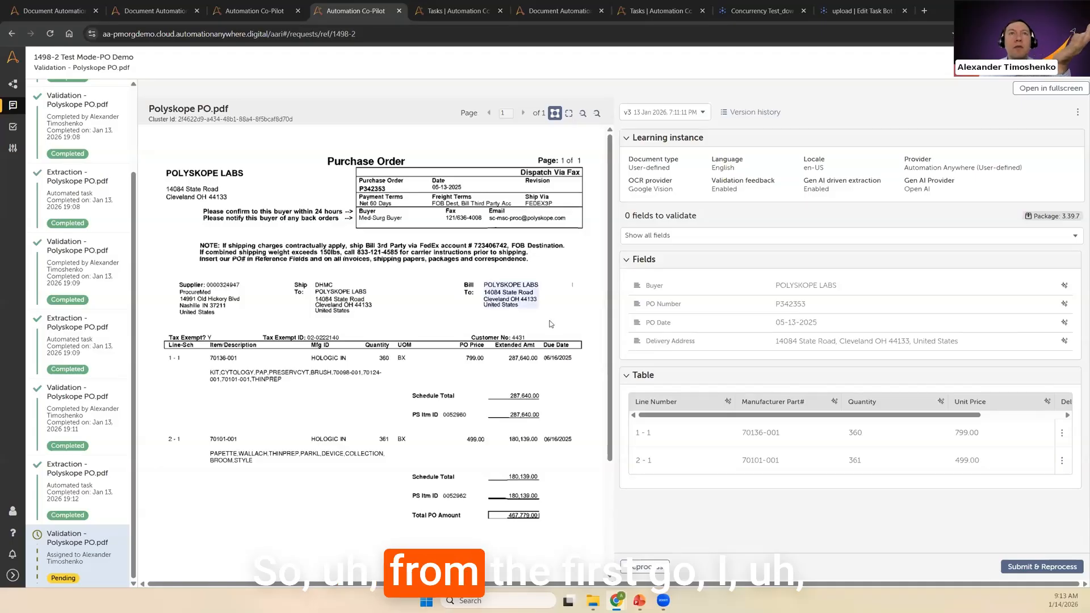
Step: Compare the PO Demo learning instance's Delivery Address query settings with the Mega Systems and Polyskope purchase order validations
click(240, 12)
click(151, 11)
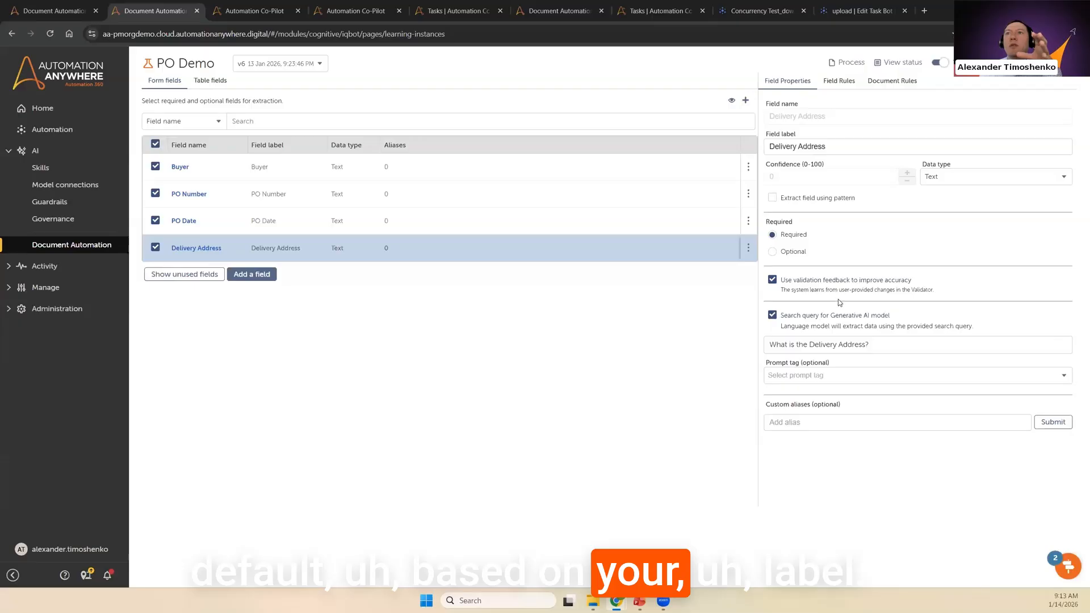
click(315, 11)
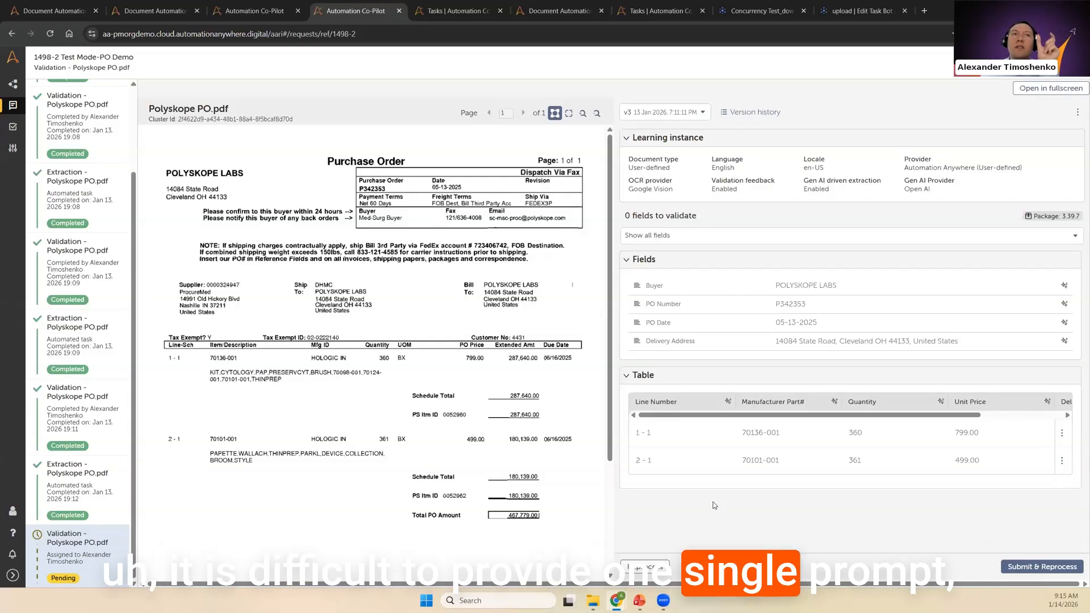
click(276, 5)
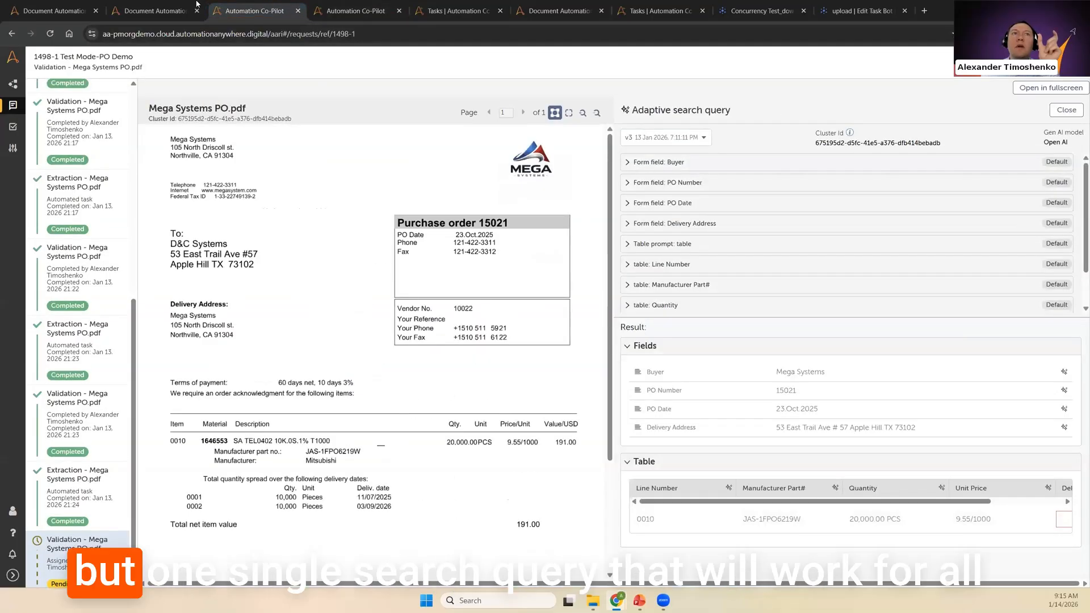
click(179, 5)
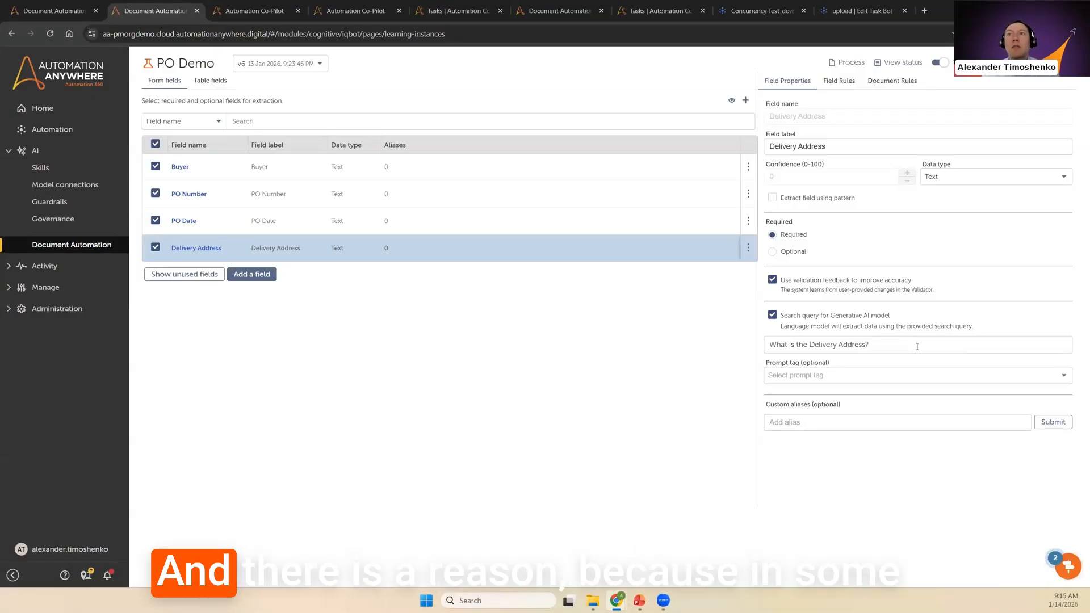
click(355, 11)
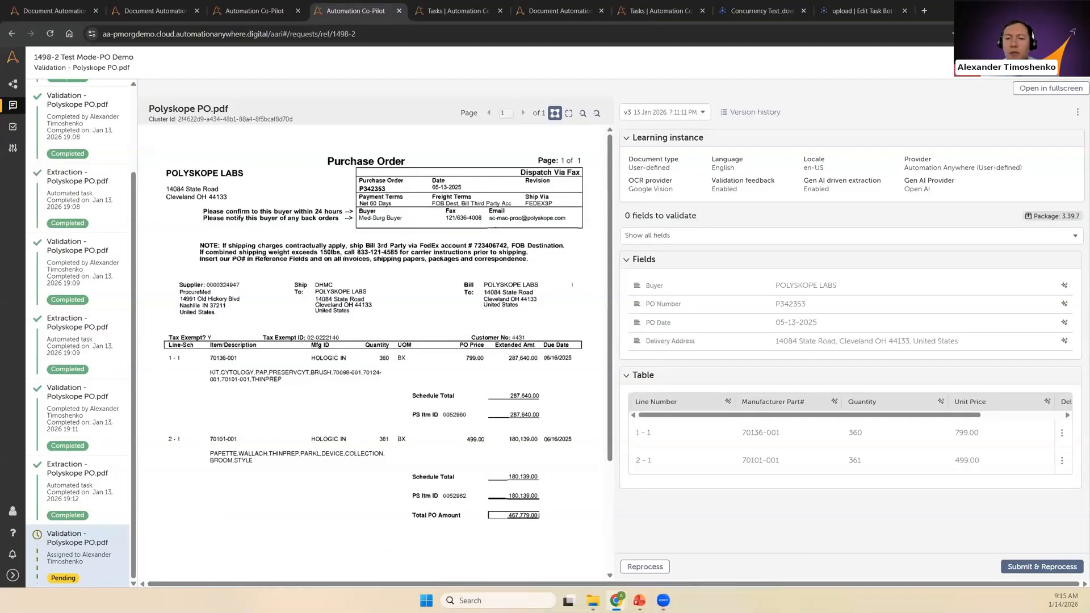
Step: Switch to PowerPoint and present the Adaptive GenAI Queries slide full screen
click(640, 601)
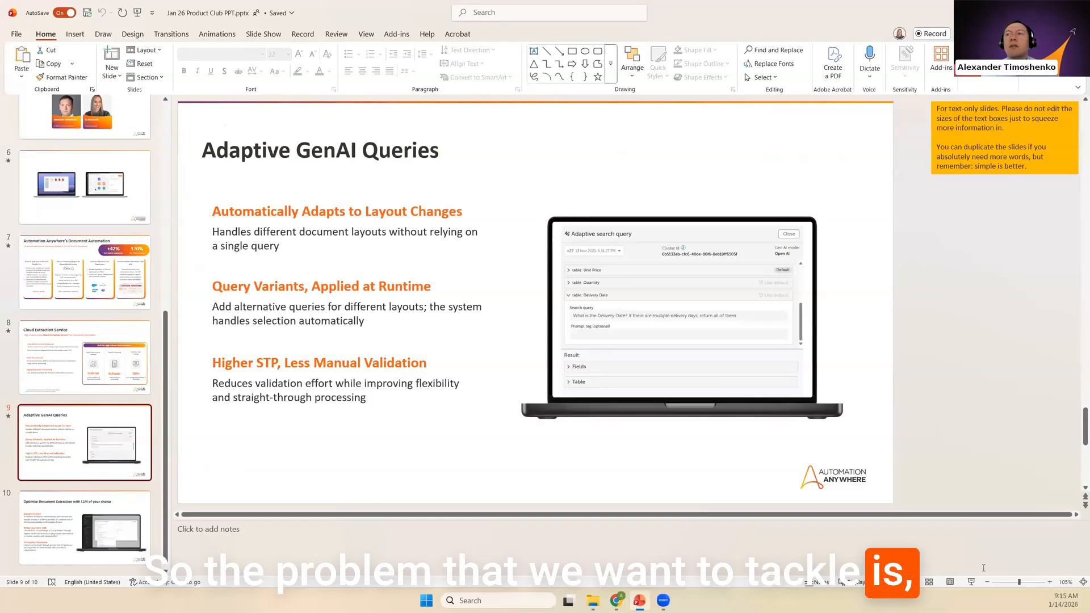
click(971, 582)
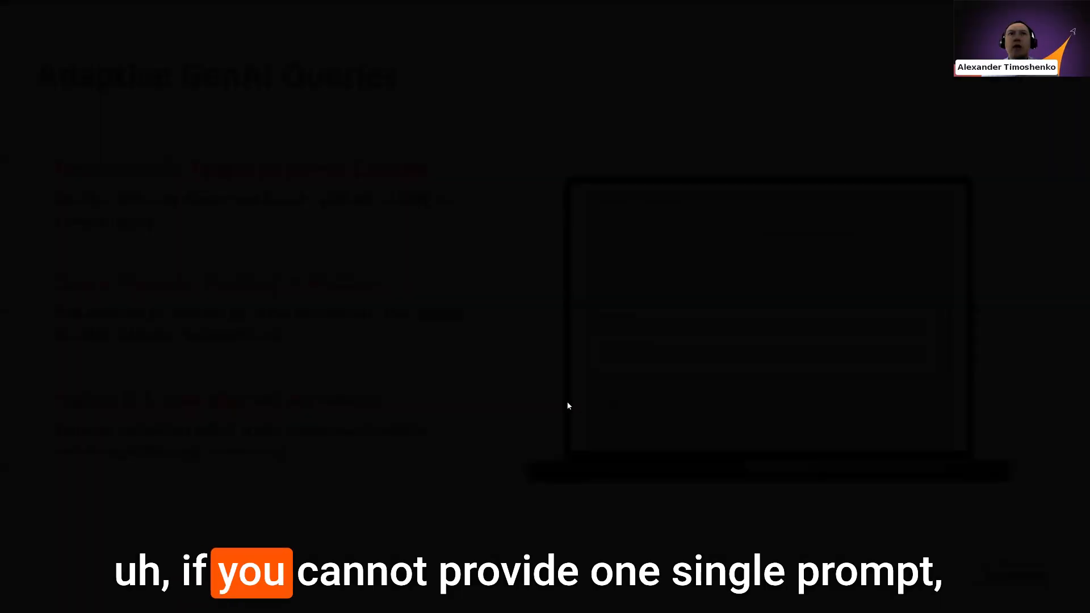
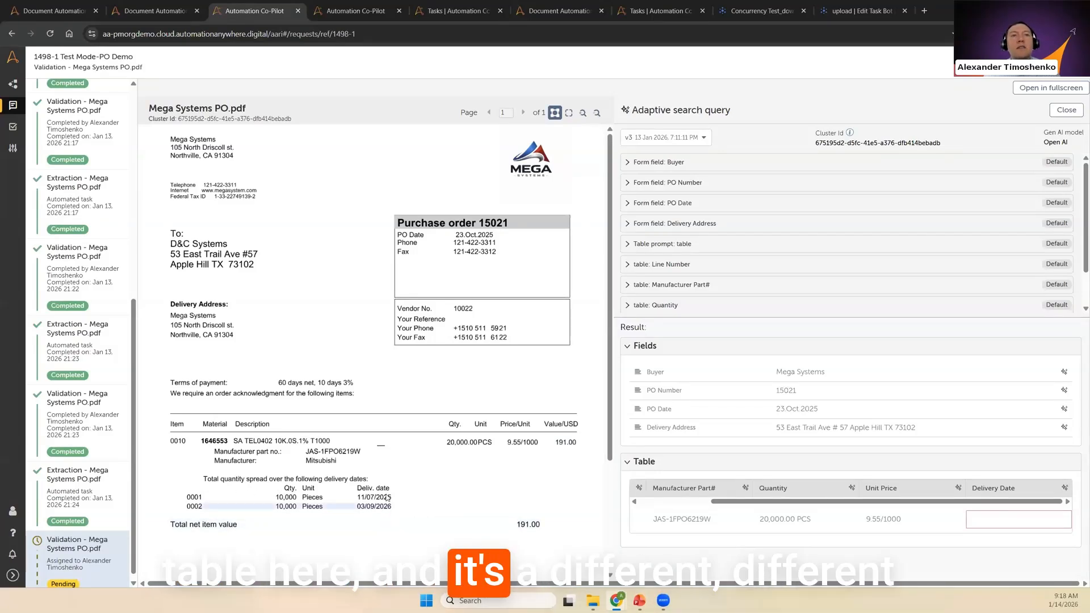
Step: Examine the split delivery dates on Mega Systems PO.pdf and the default v3 adaptive search queries for Delivery Date and Quantity
drag(385, 509, 289, 500)
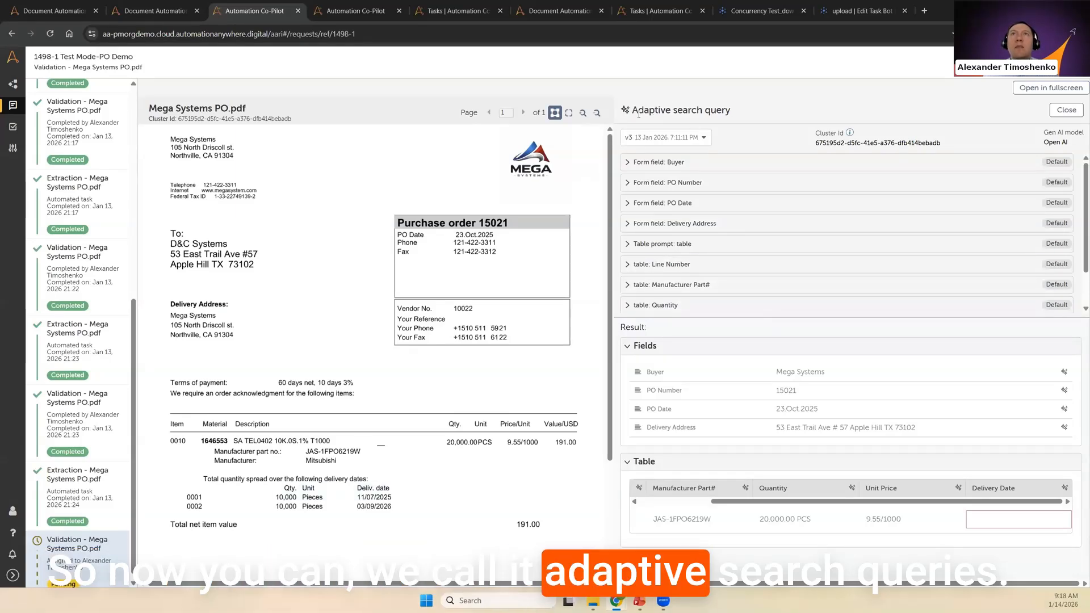
drag(692, 110, 632, 109)
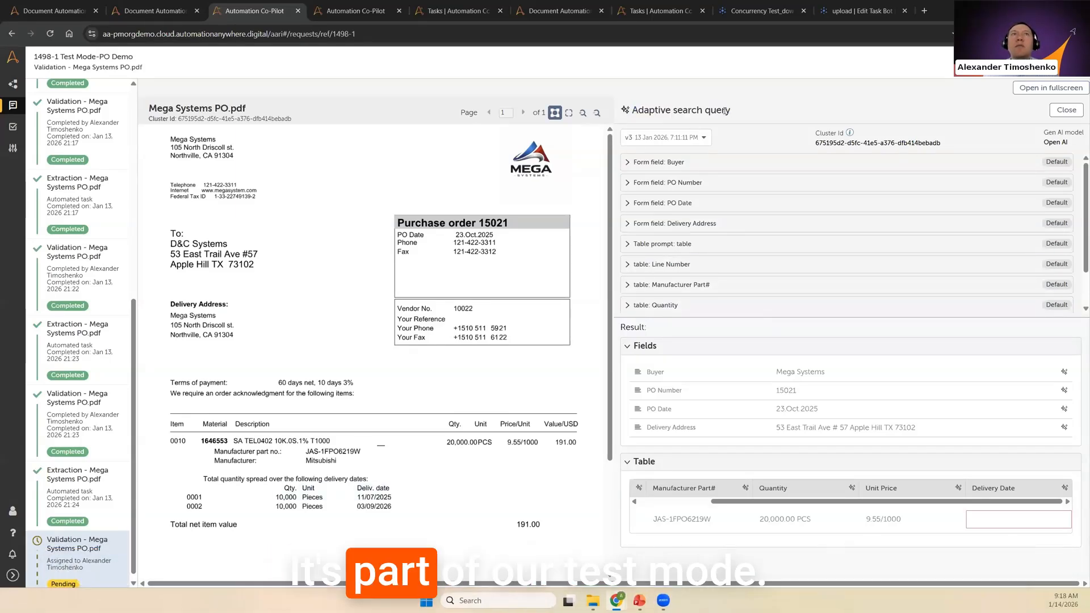
click(689, 120)
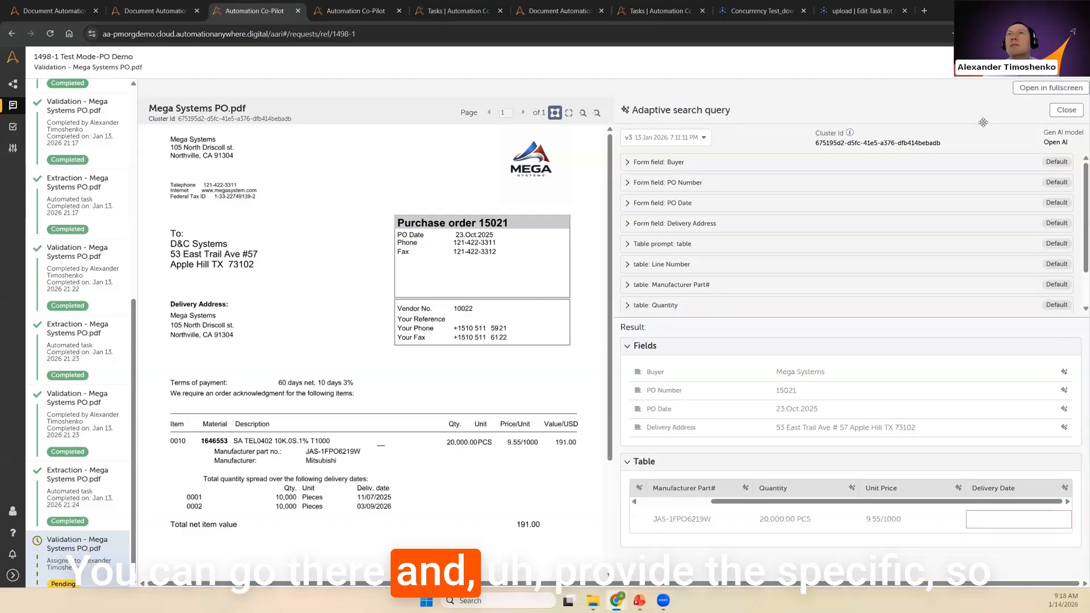
scroll(688, 244, down, 1)
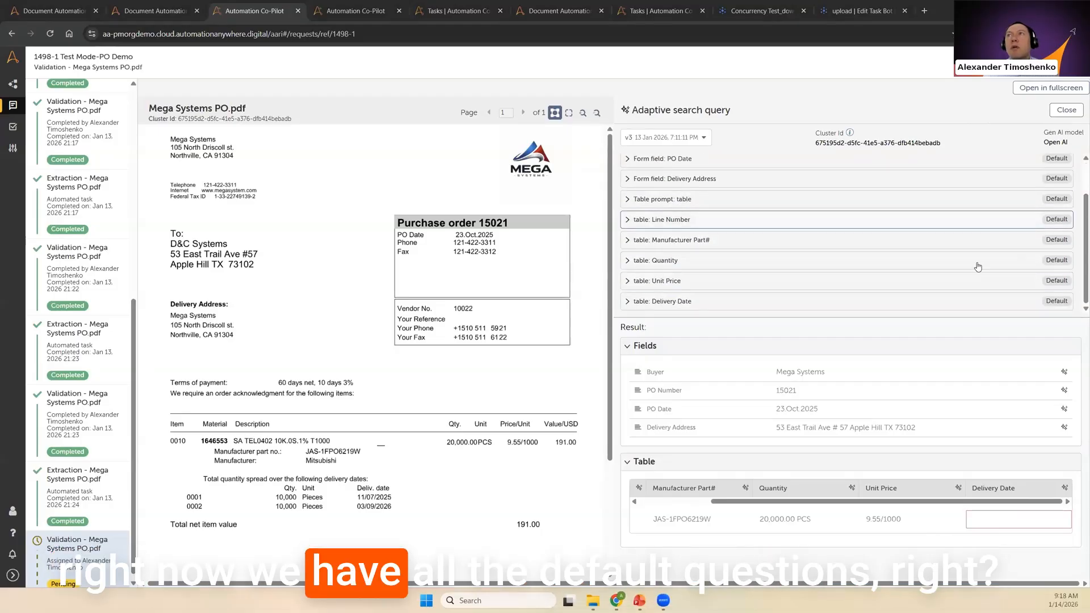
click(676, 301)
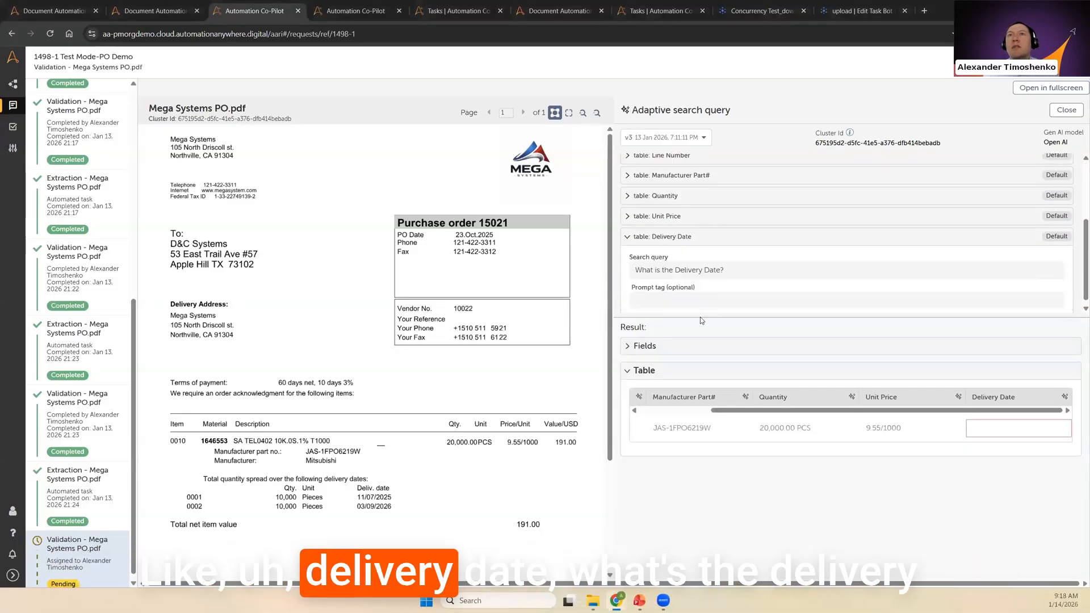
click(629, 194)
scroll(705, 233, up, 3)
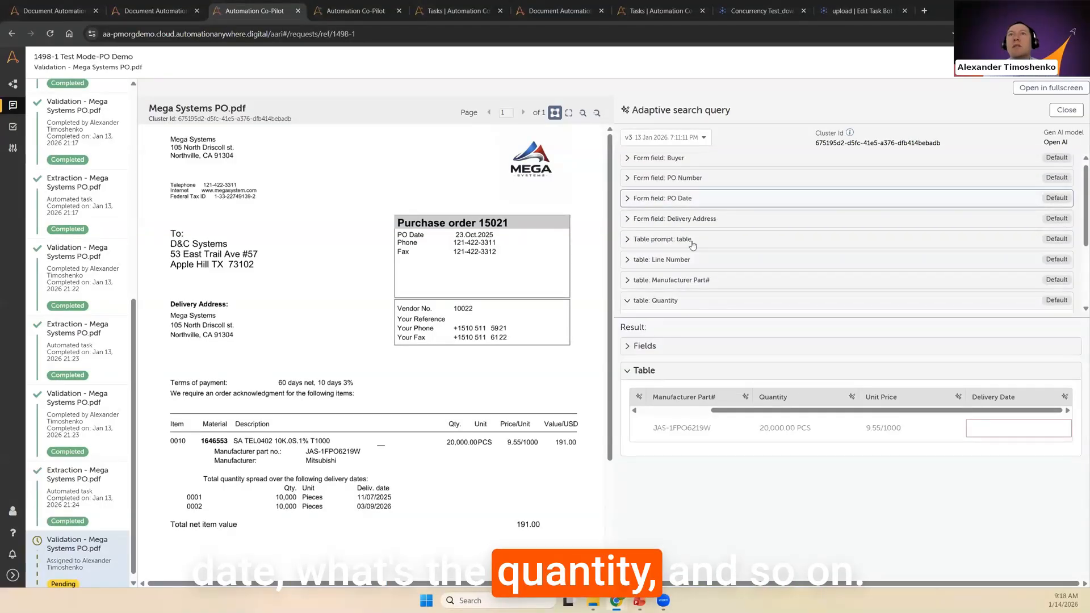
Step: Switch the Mega Systems adaptive search queries to version v6 and review the table's customized Delivery Date query
click(705, 139)
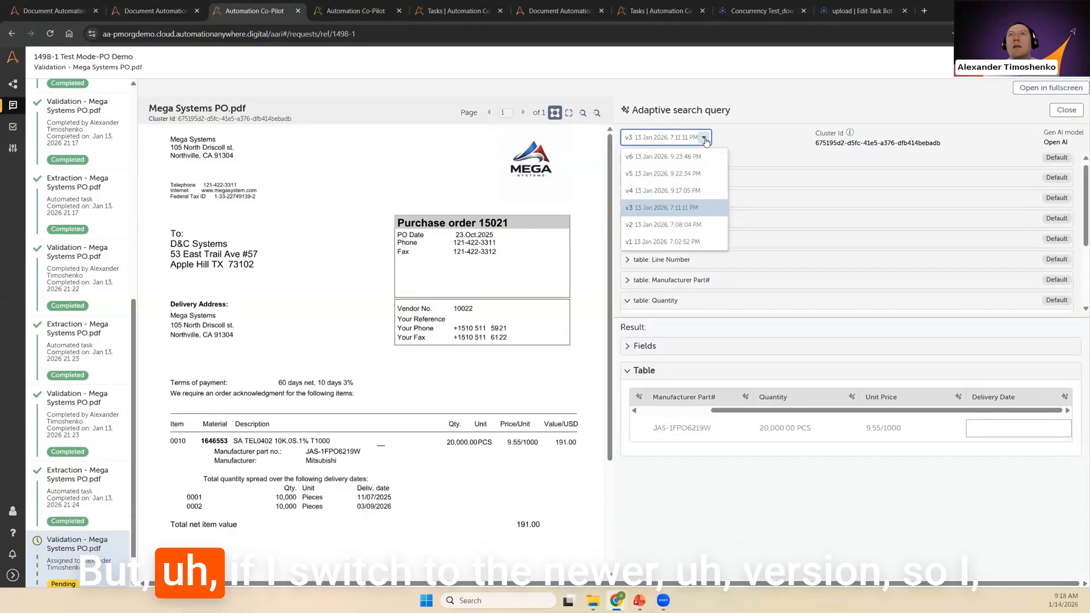
click(670, 157)
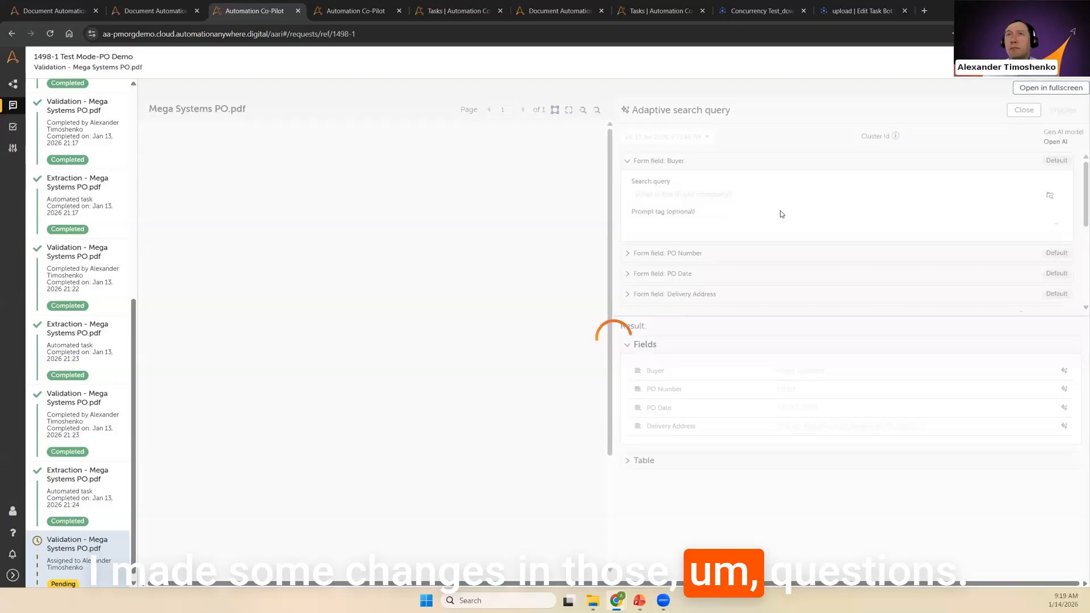
click(679, 162)
scroll(801, 229, down, 1)
click(759, 303)
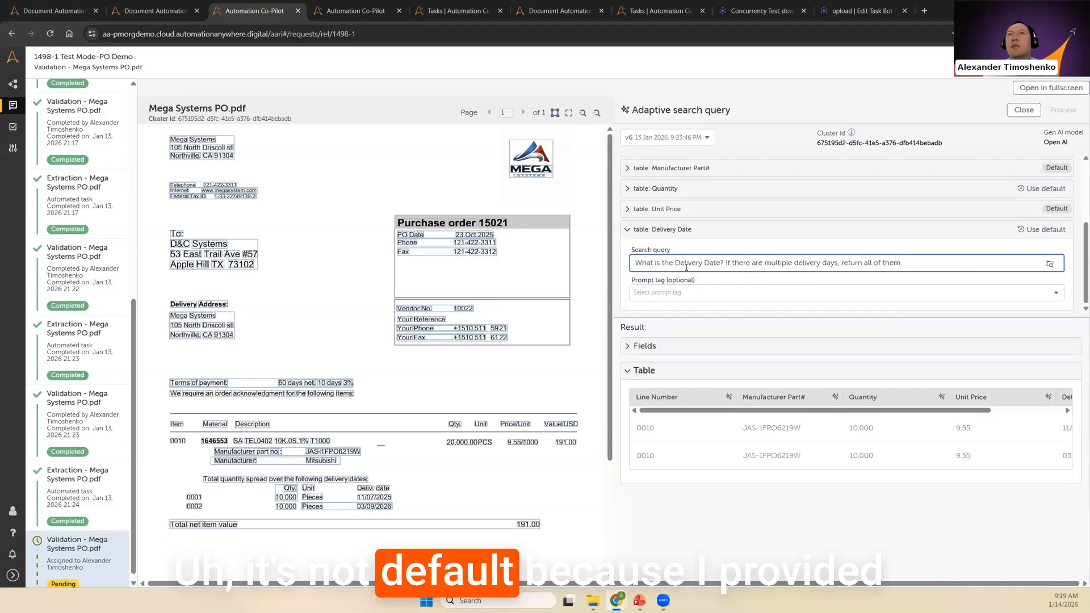
drag(727, 263, 917, 258)
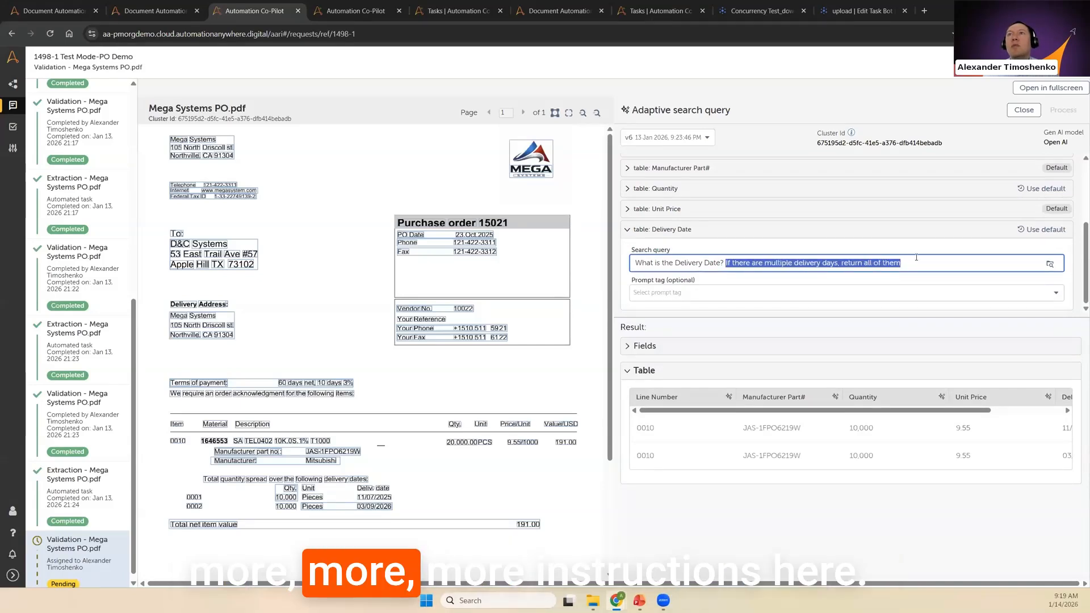
click(912, 264)
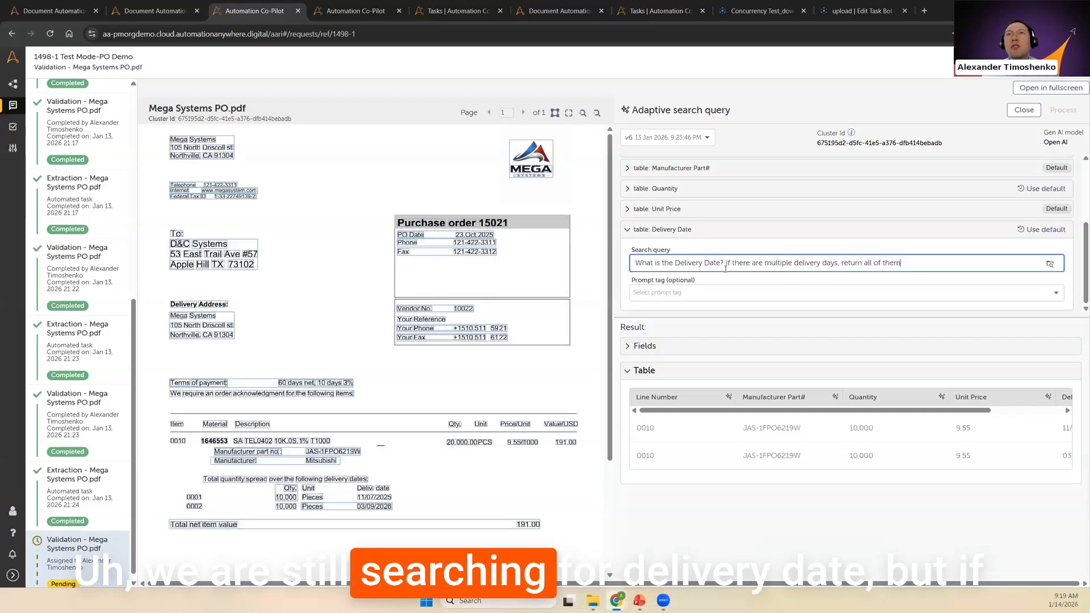
drag(727, 263, 907, 263)
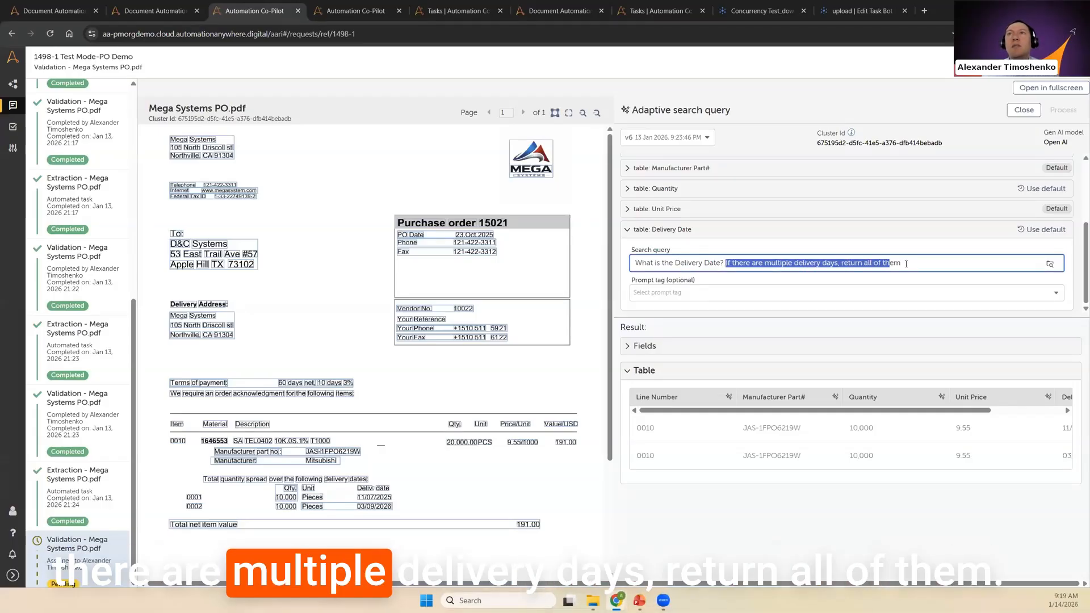
click(906, 263)
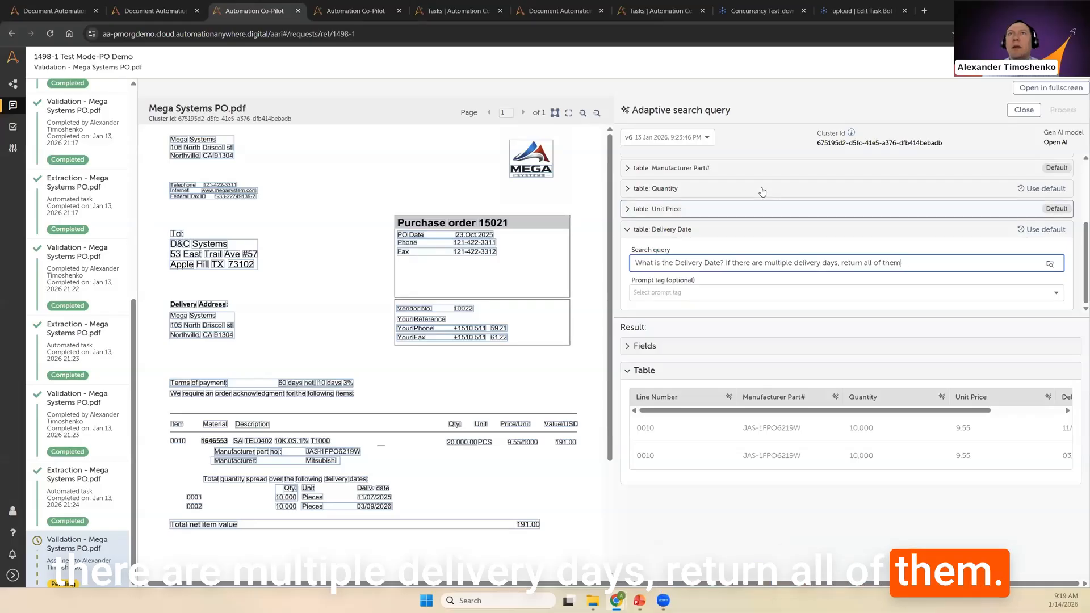
Step: Review the table's customized Quantity search query in version v6, including its instruction about each delivery date
click(763, 189)
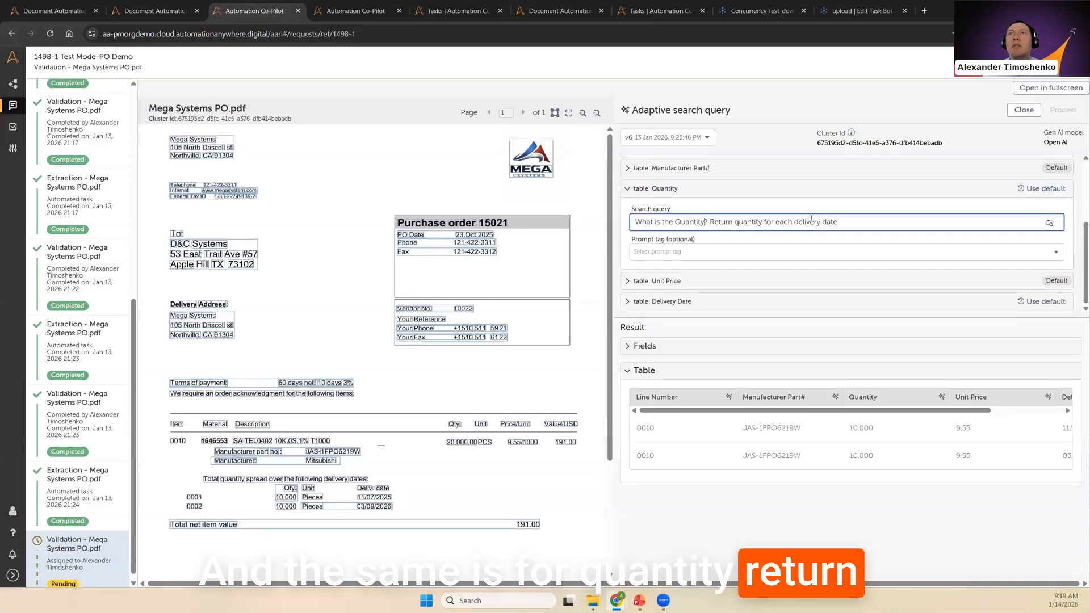
drag(706, 221, 848, 219)
click(848, 220)
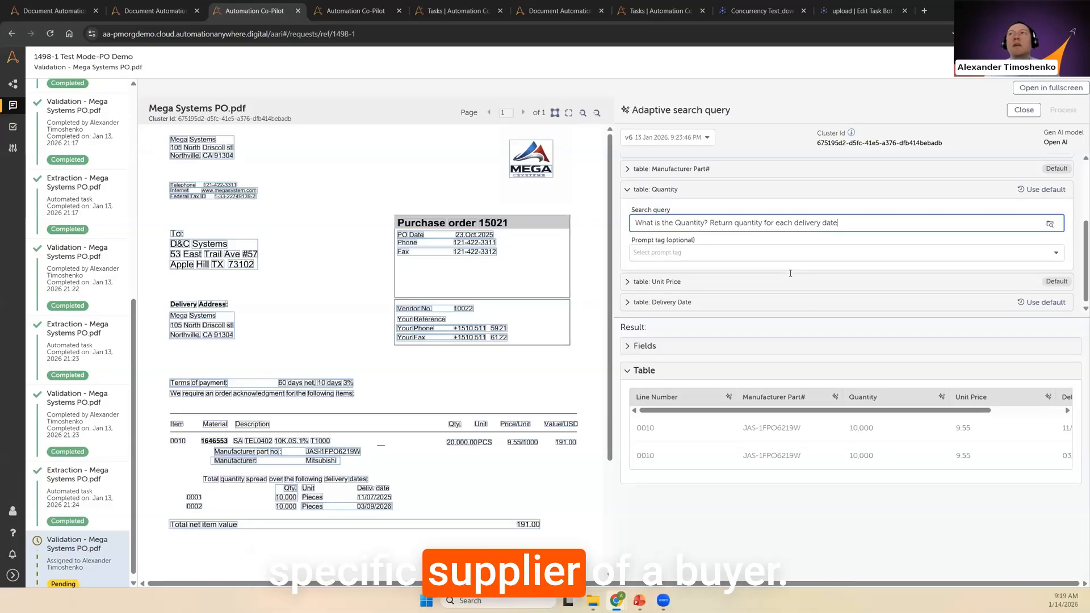
Step: Review the table prompt and its prompt tags, and hide the text region outlines on Mega Systems PO.pdf
scroll(790, 273, up, 1)
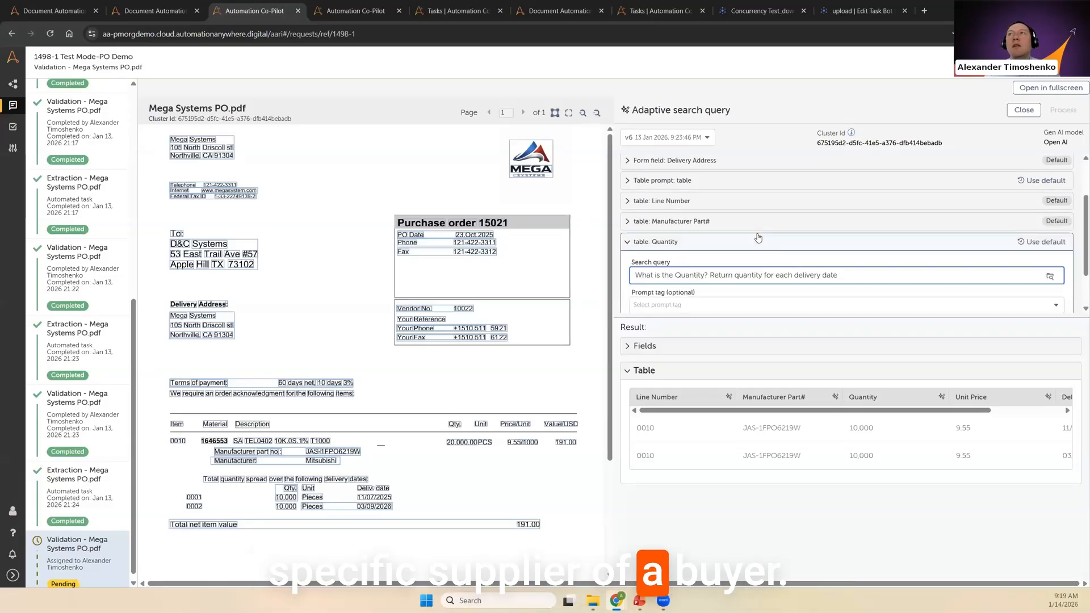
click(653, 183)
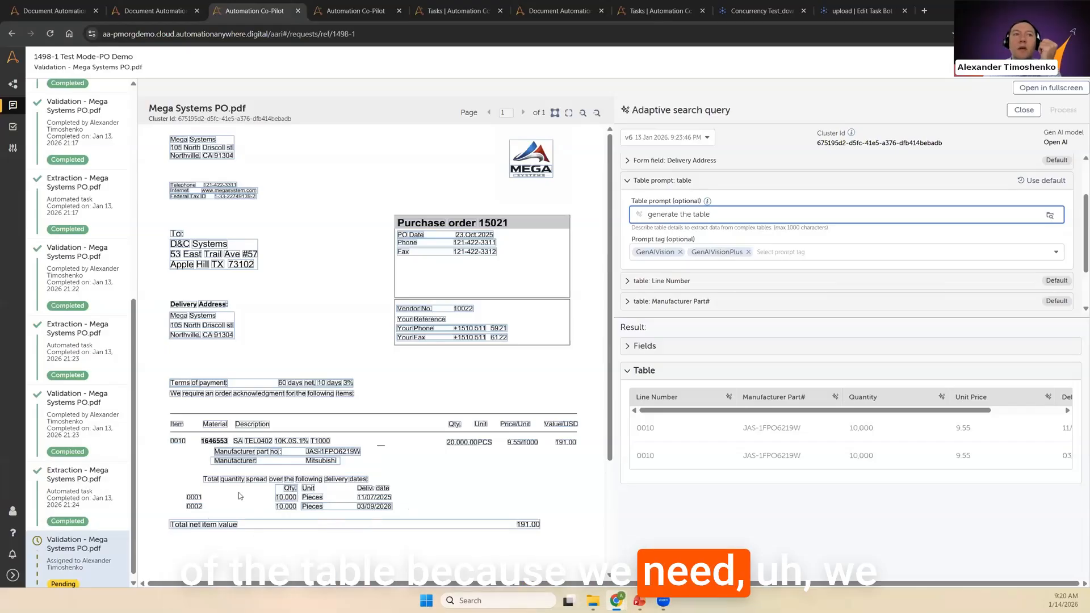
click(555, 112)
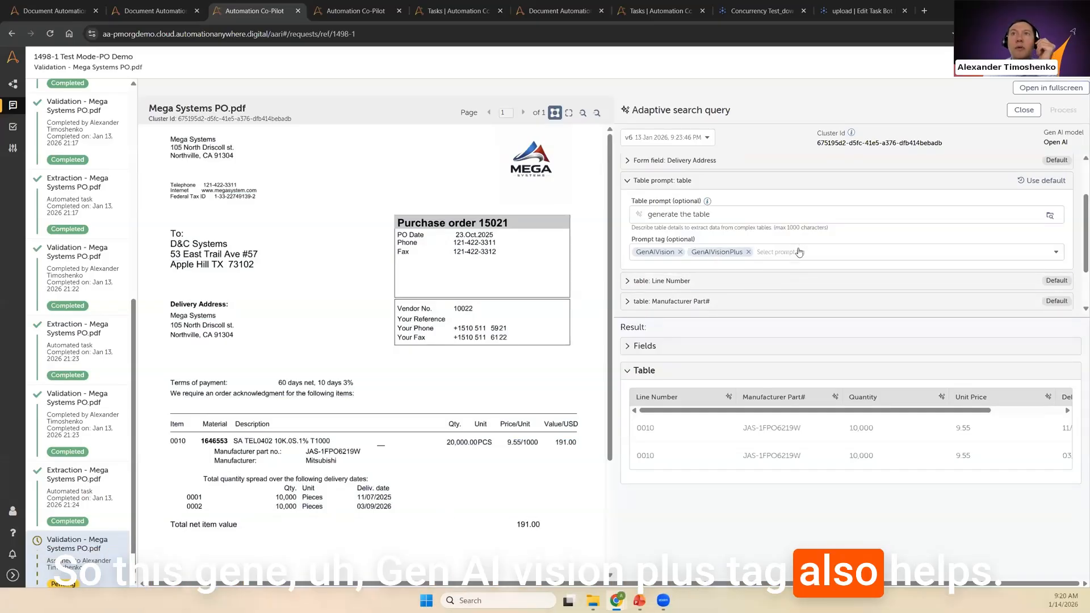
Step: Check all columns of the v6 table result through Delivery Date, and return to the table prompt's tags
scroll(801, 249, down, 2)
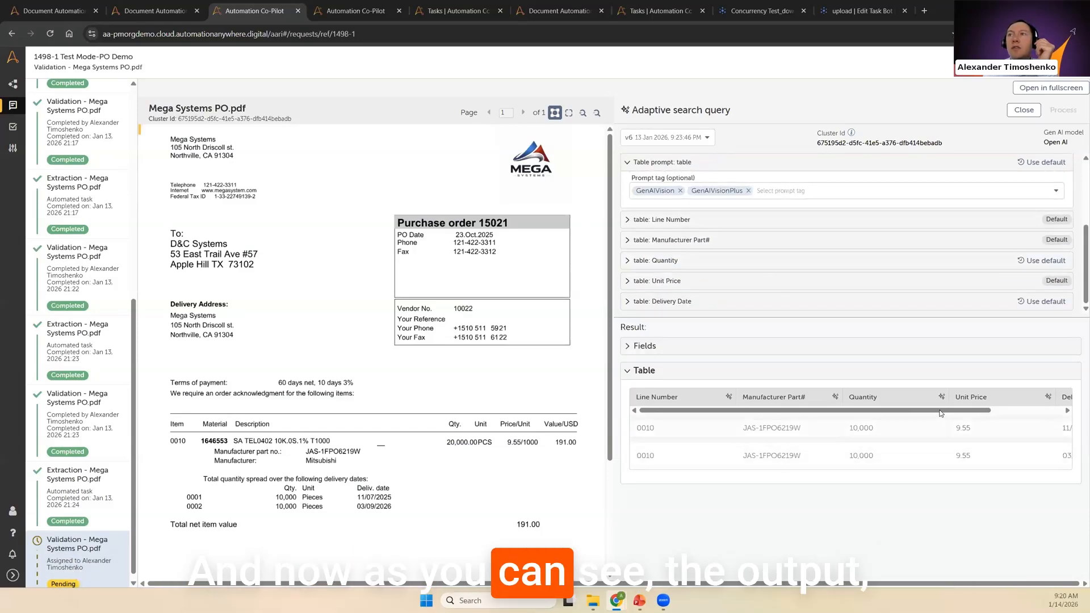
drag(943, 411, 1046, 412)
drag(816, 412, 812, 413)
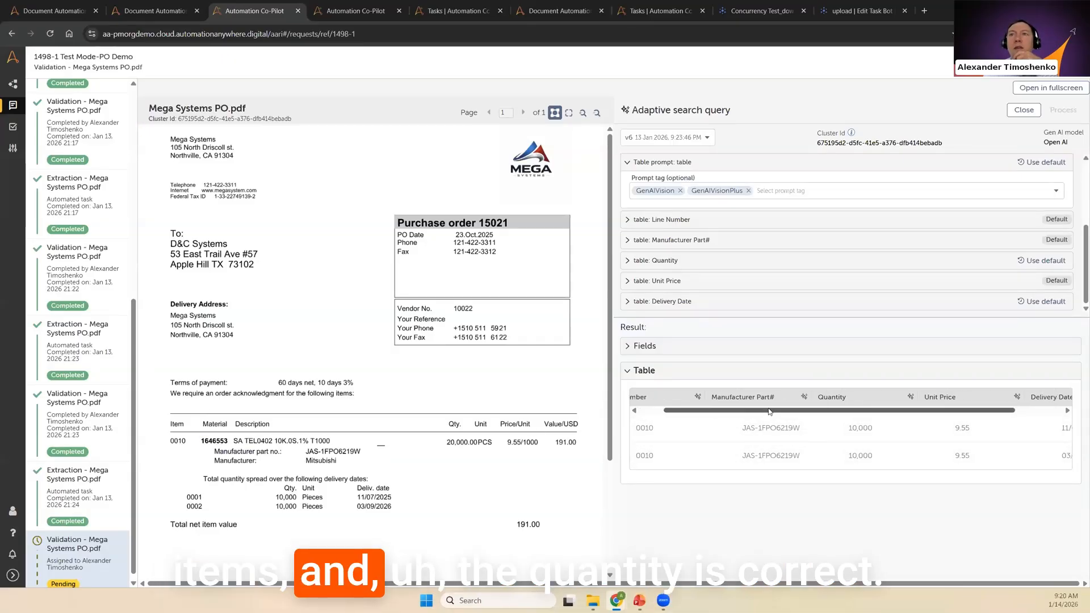
drag(770, 412, 898, 425)
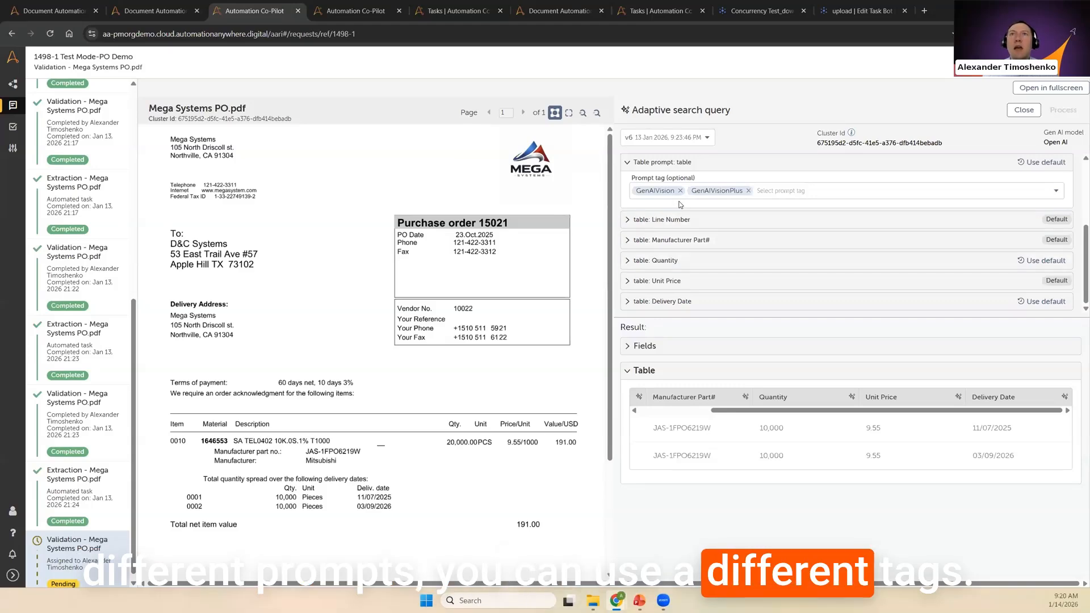
scroll(661, 284, up, 2)
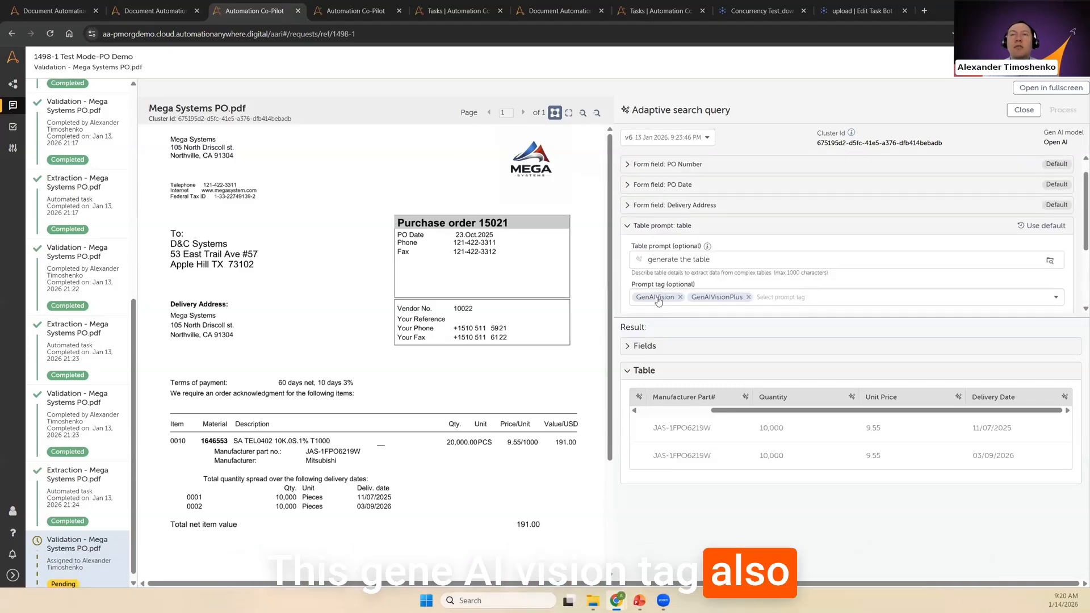